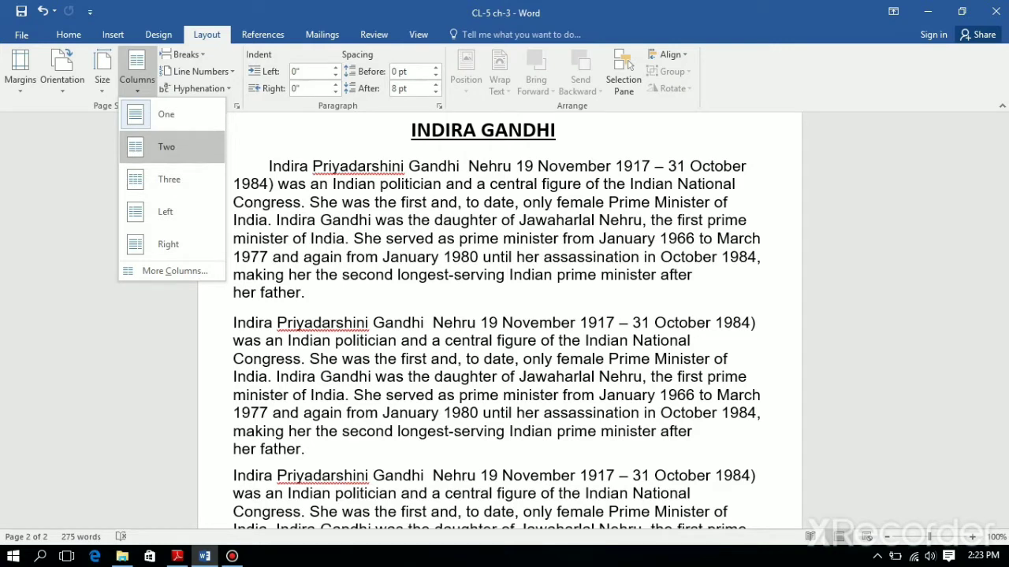
# Step: Try the preset two-column layout on the document, check how the text reflows across both pages, and undo it
pyautogui.click(166, 146)
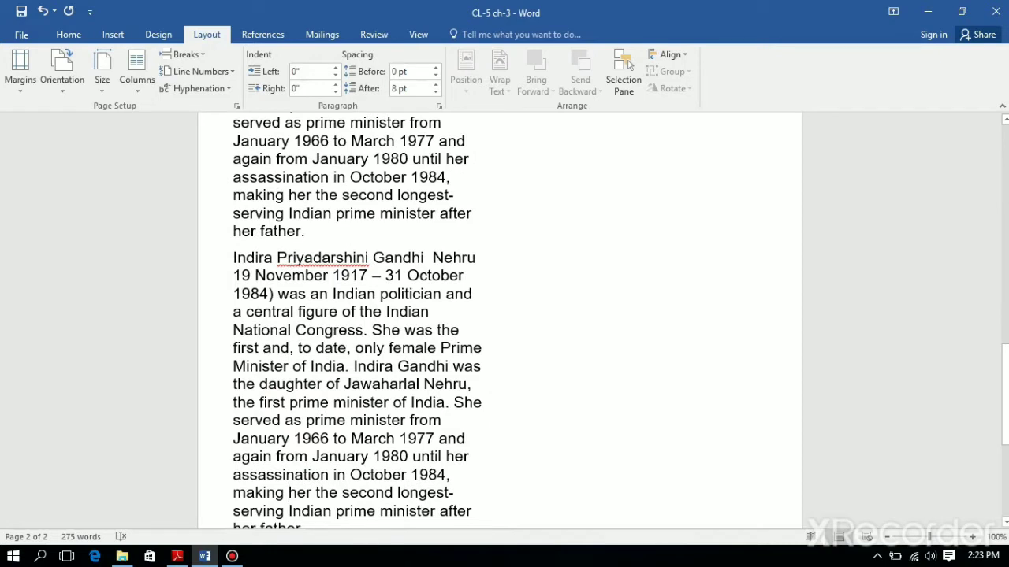
pyautogui.scroll(5, 629, 66)
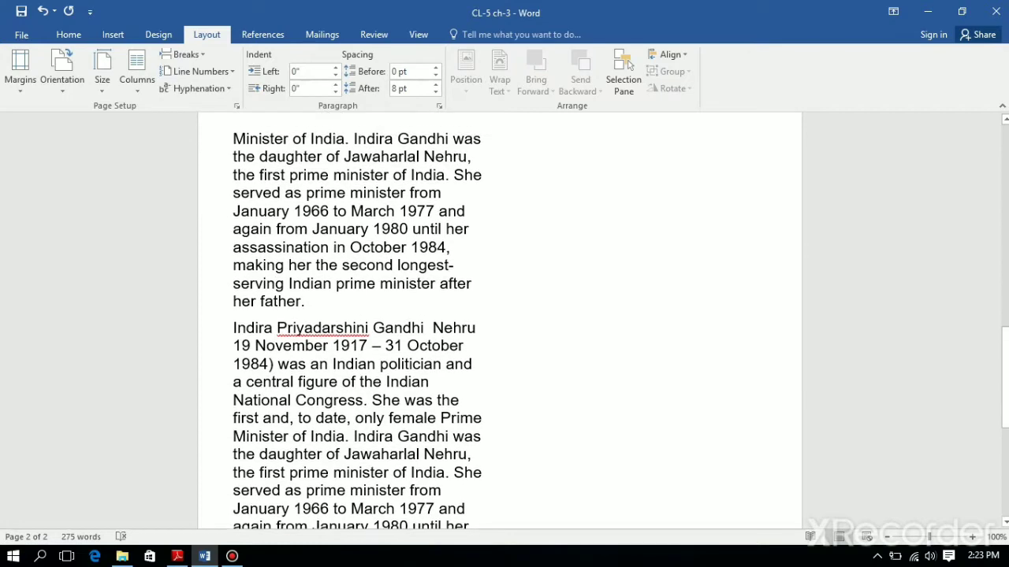
pyautogui.scroll(6, 628, 65)
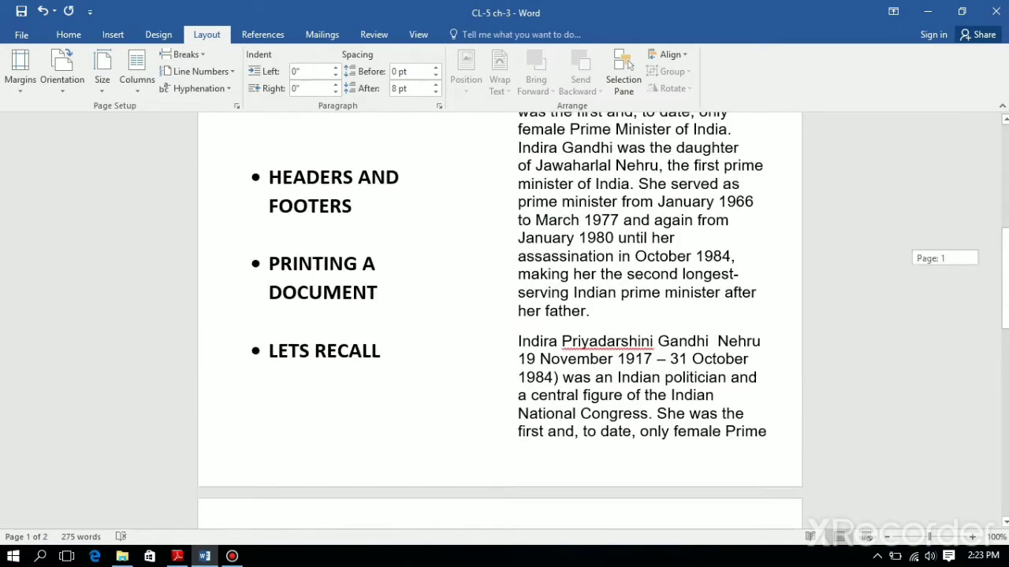
pyautogui.scroll(-4, 629, 65)
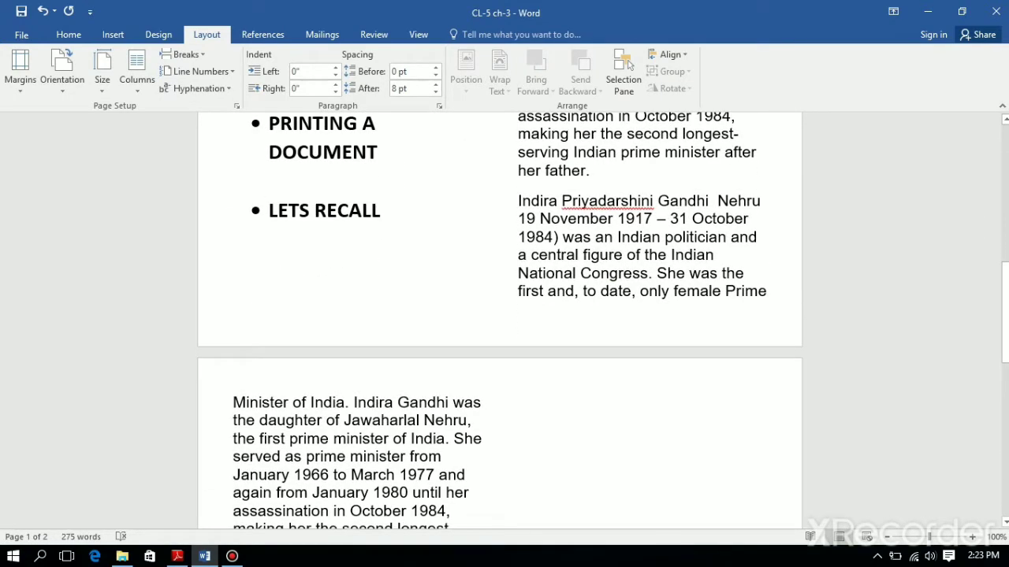
pyautogui.hotkey('ctrl', 'z')
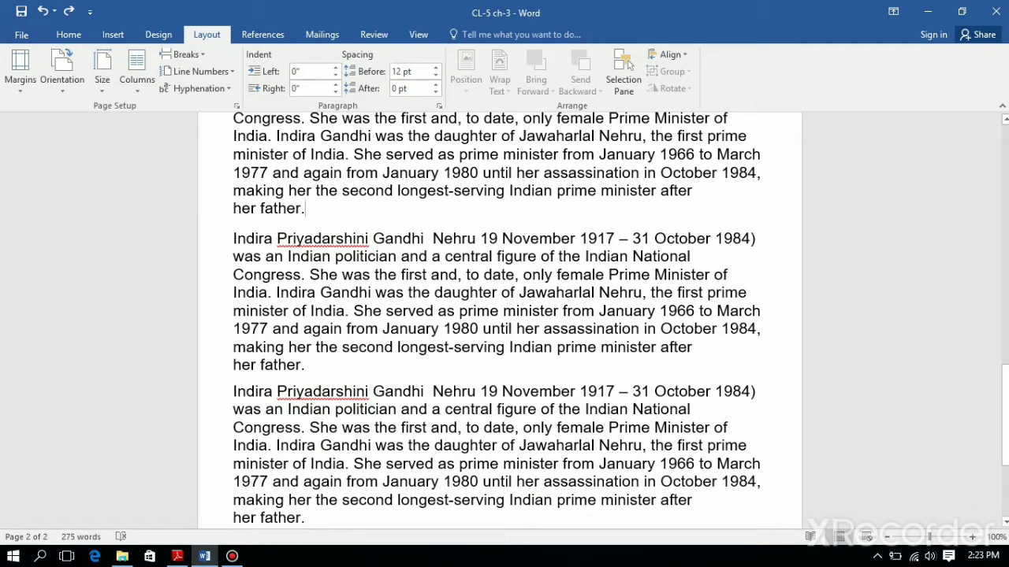
# Step: Place the cursor before the INDIRA GANDHI heading, try the Two columns layout from there, and undo it after reviewing the pages
pyautogui.scroll(4, 628, 65)
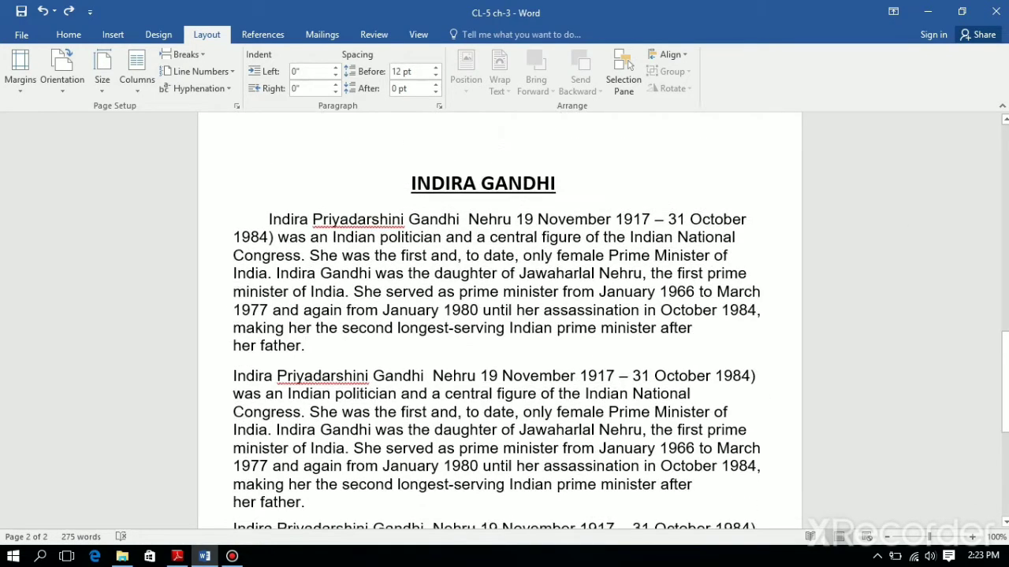
pyautogui.click(412, 240)
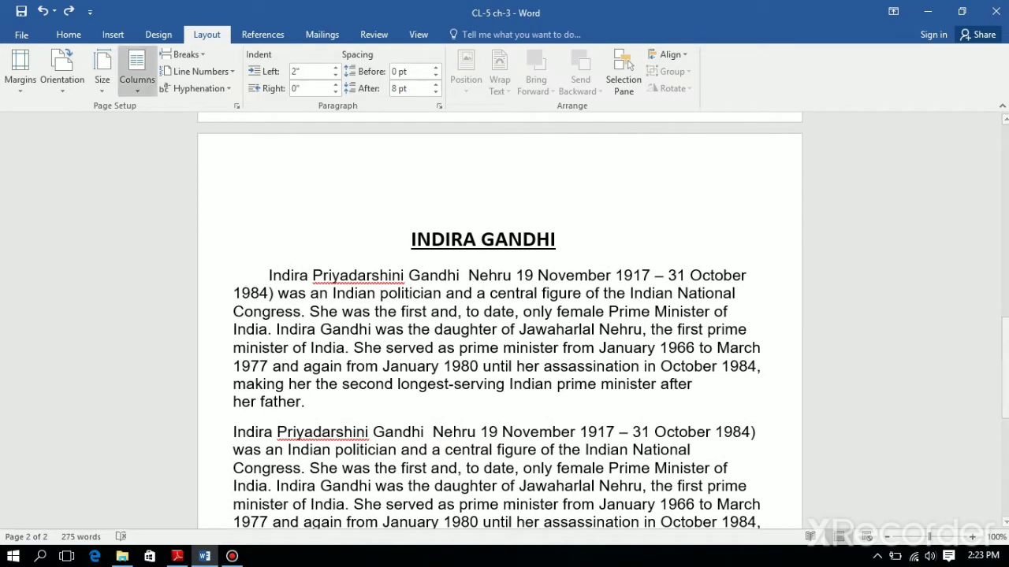
pyautogui.click(137, 72)
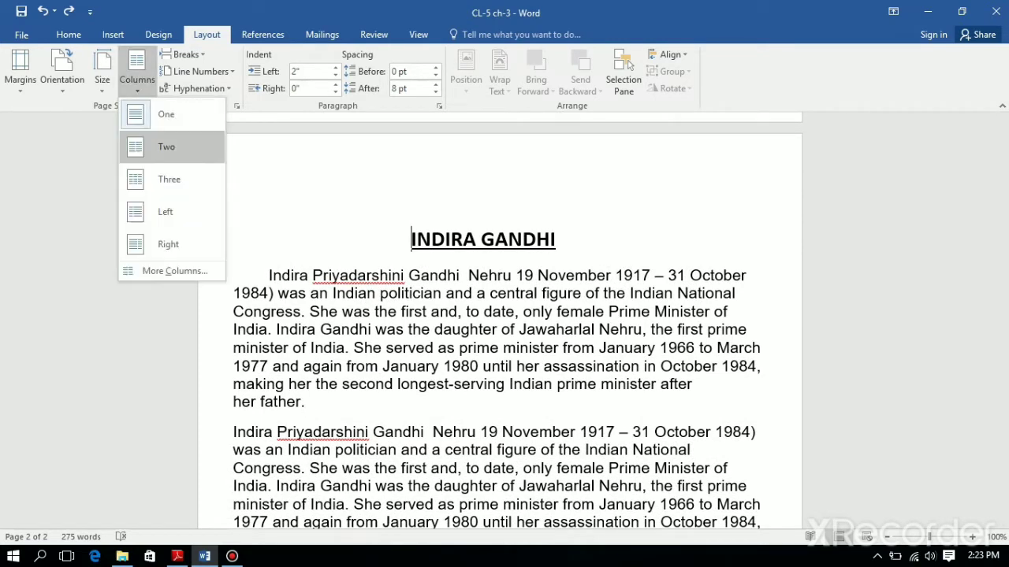
pyautogui.click(166, 147)
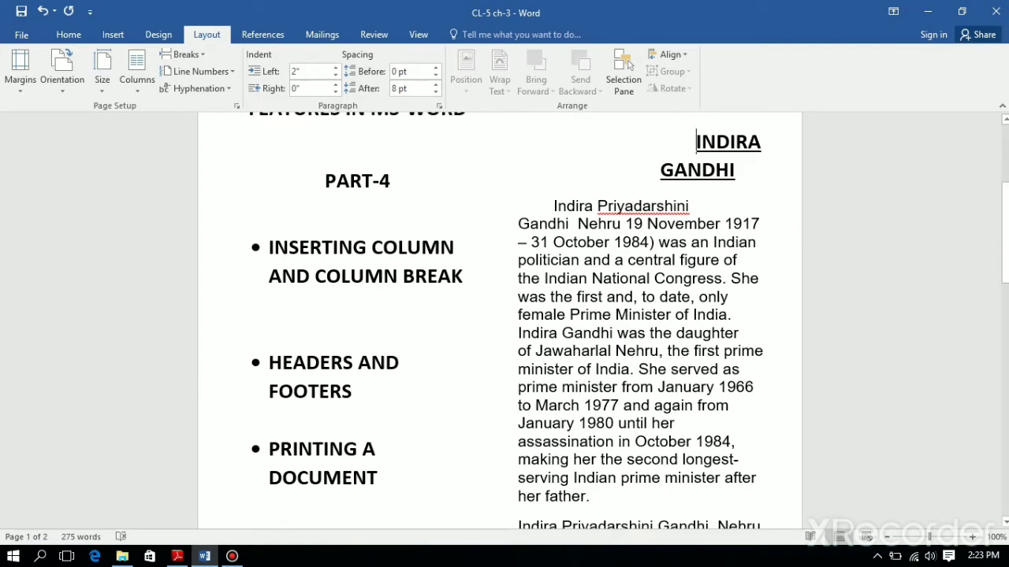
pyautogui.scroll(-5, 504, 316)
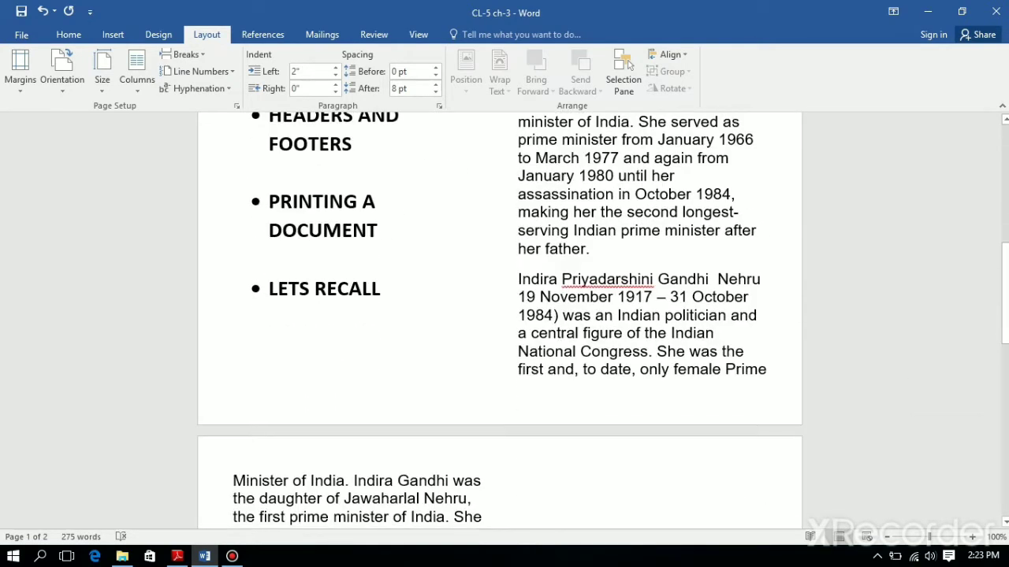
pyautogui.scroll(-10, 505, 316)
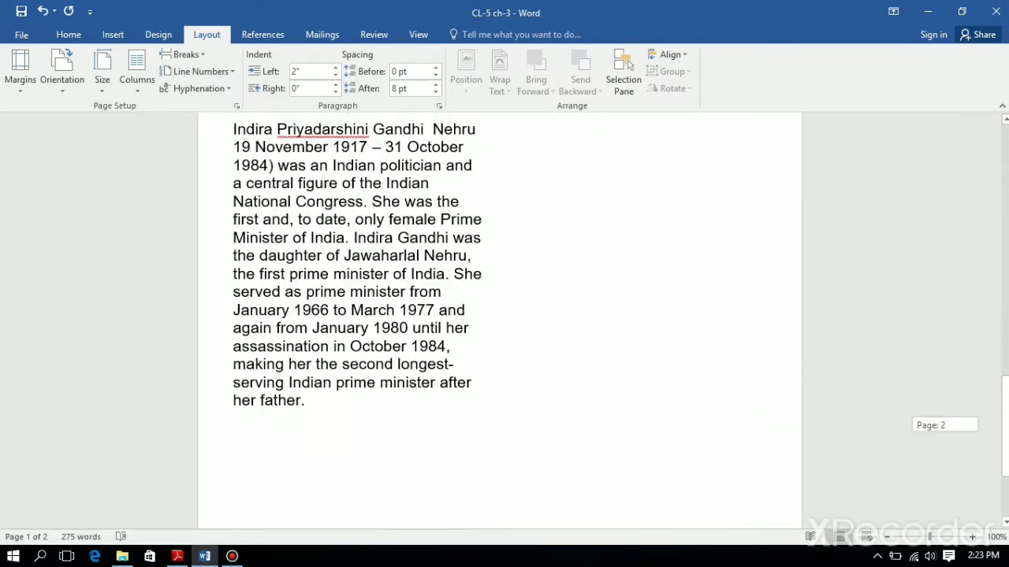
pyautogui.scroll(9, 628, 65)
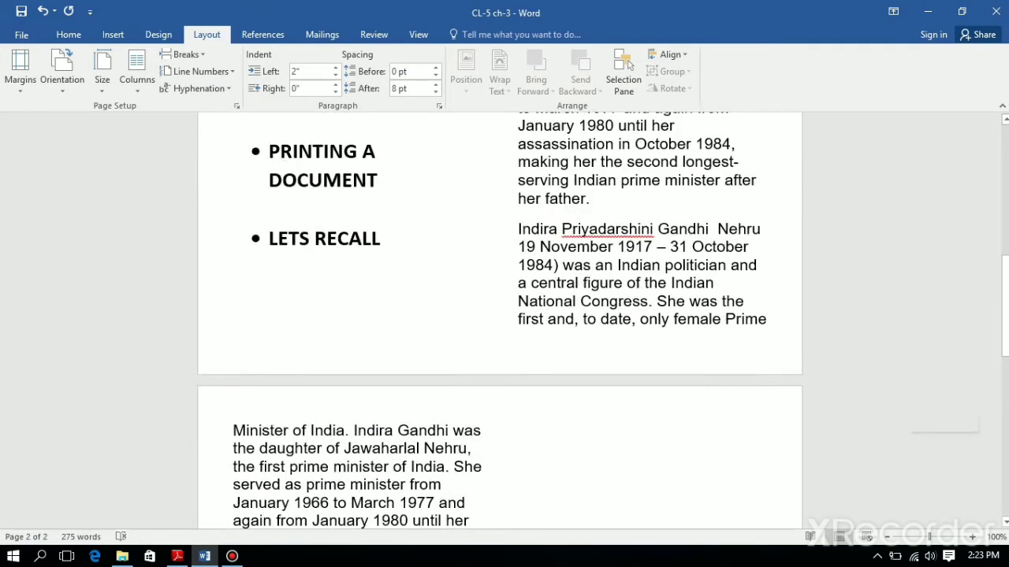
pyautogui.scroll(7, 628, 66)
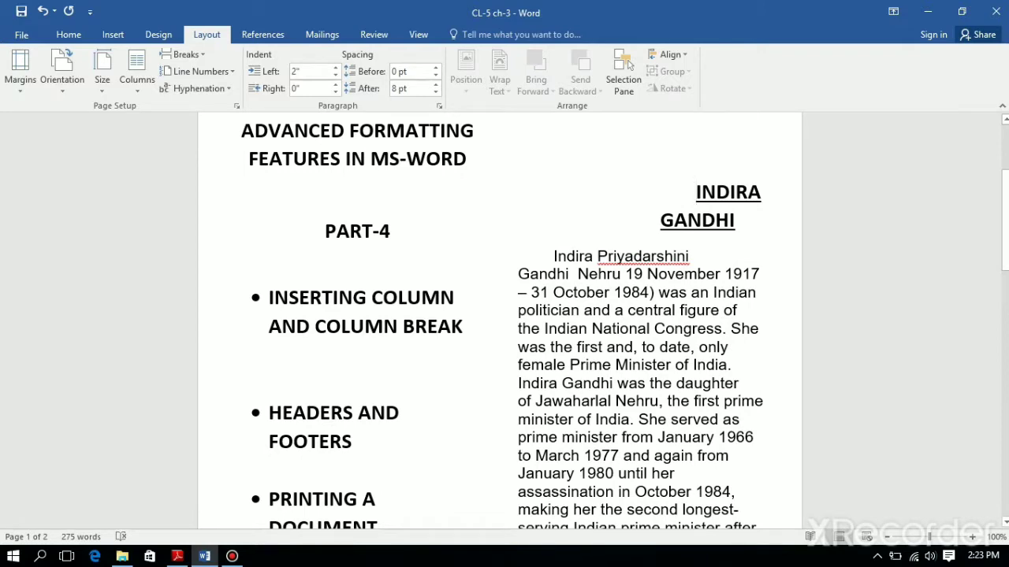
pyautogui.scroll(3, 628, 65)
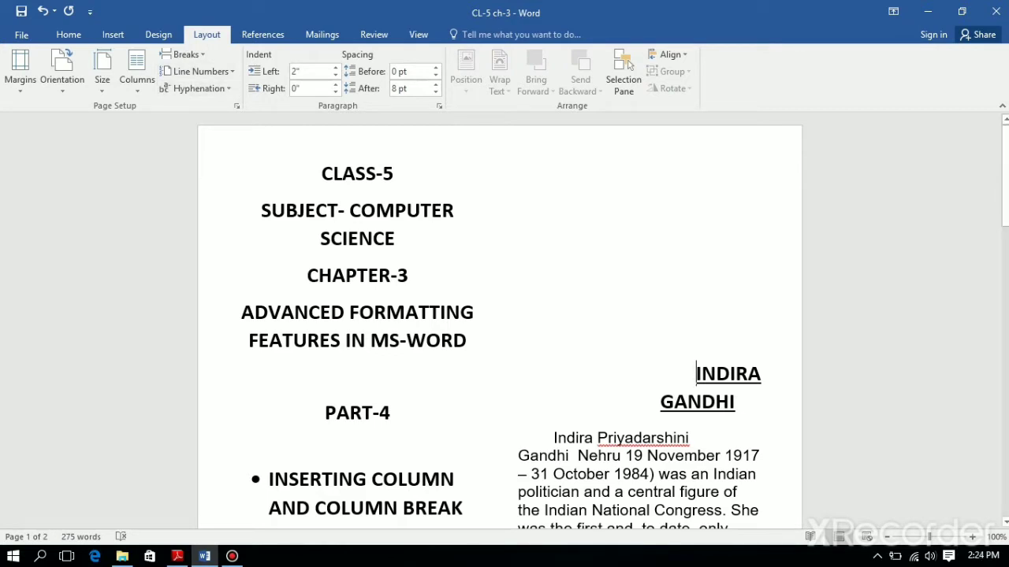
pyautogui.hotkey('ctrl', 'z')
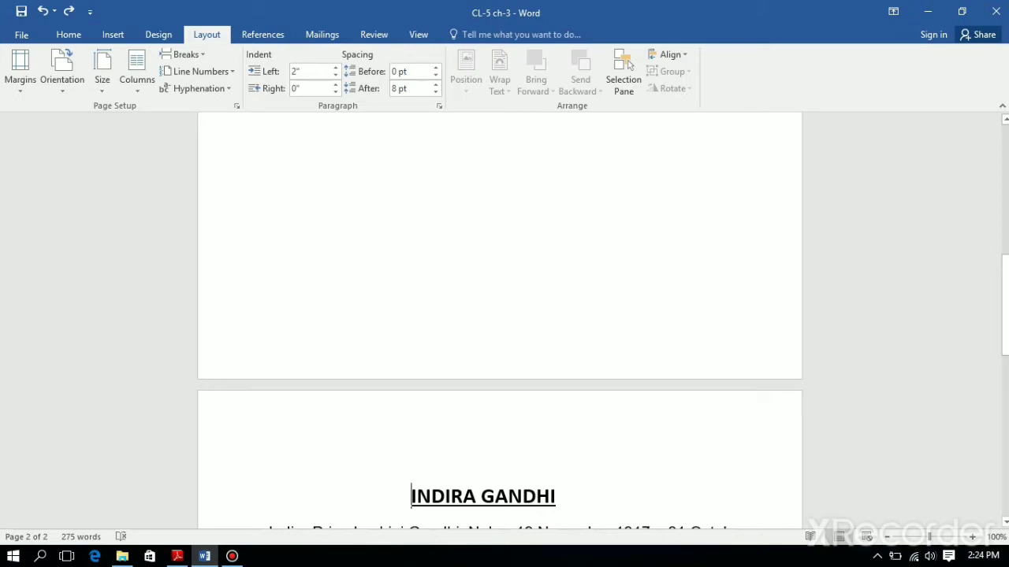
# Step: Apply the Left column layout to the document and review the narrow and wide columns on both pages
pyautogui.click(137, 75)
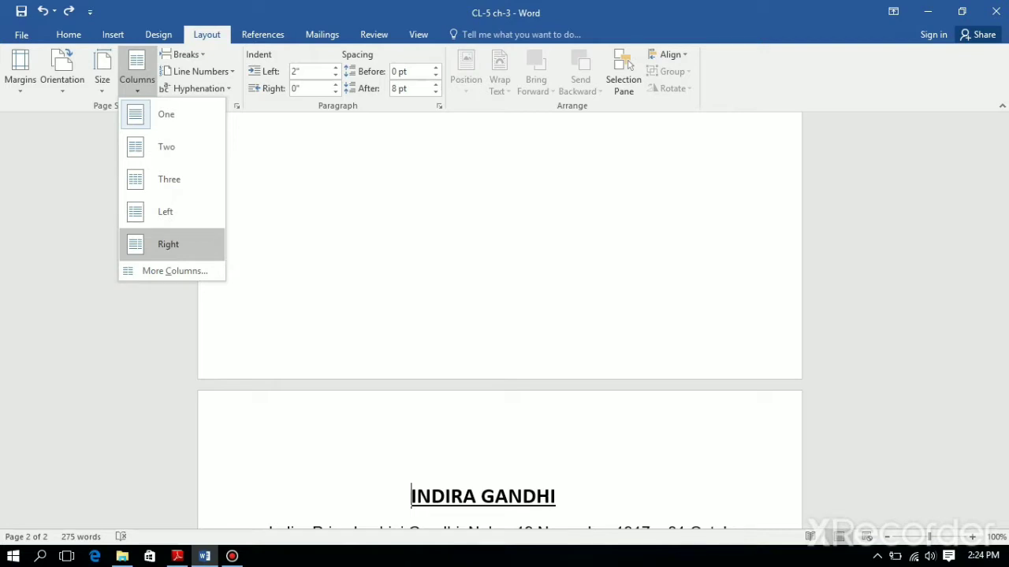
pyautogui.click(165, 211)
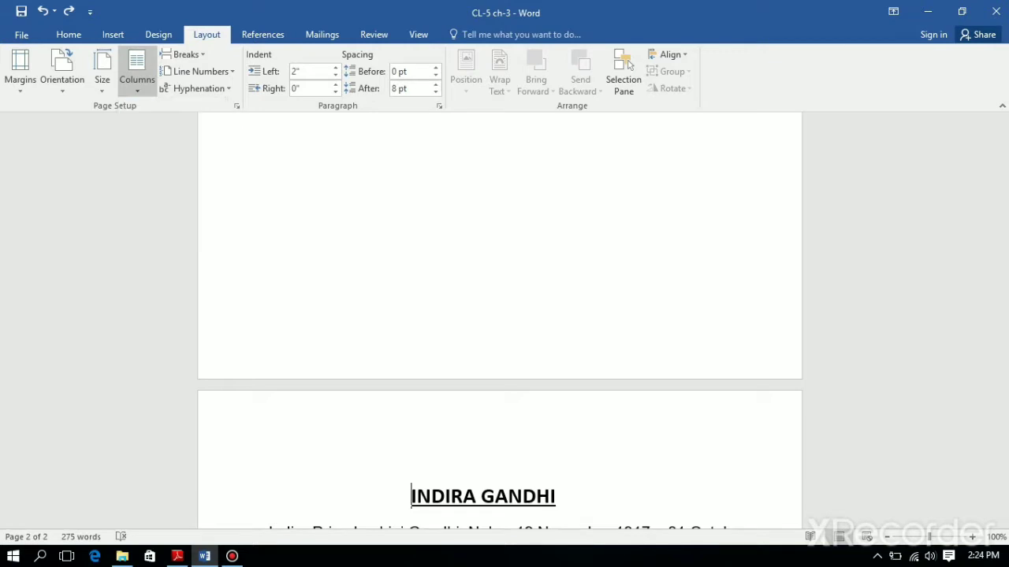
pyautogui.scroll(5, 500, 315)
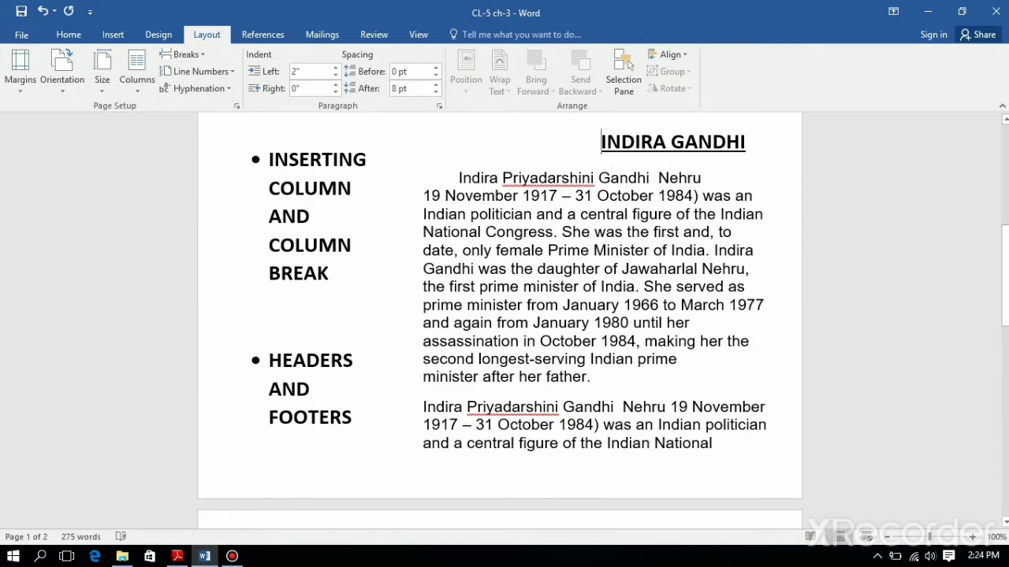
pyautogui.scroll(3, 500, 316)
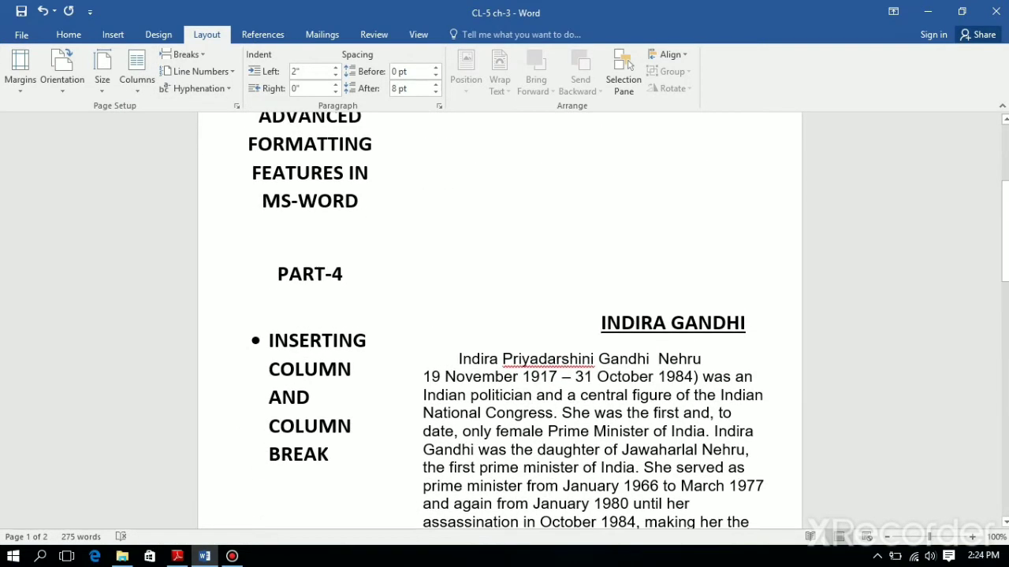
pyautogui.scroll(3, 500, 315)
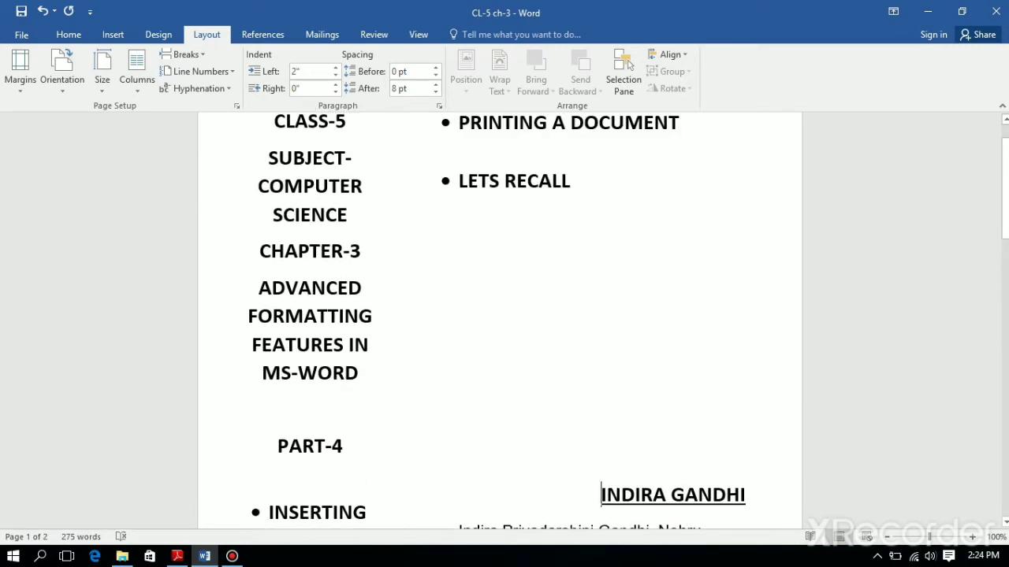
pyautogui.scroll(1, 499, 315)
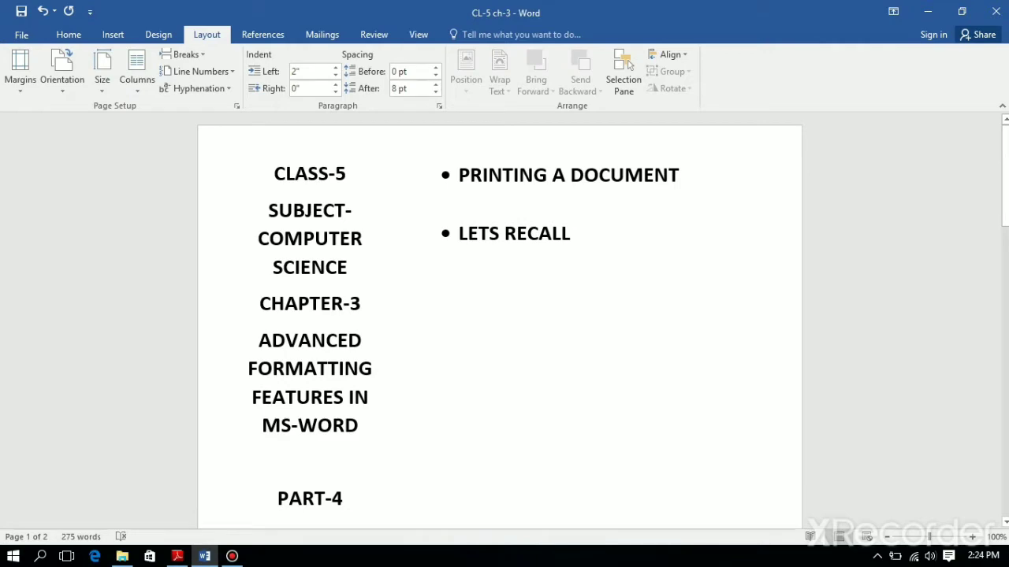
pyautogui.scroll(-10, 500, 316)
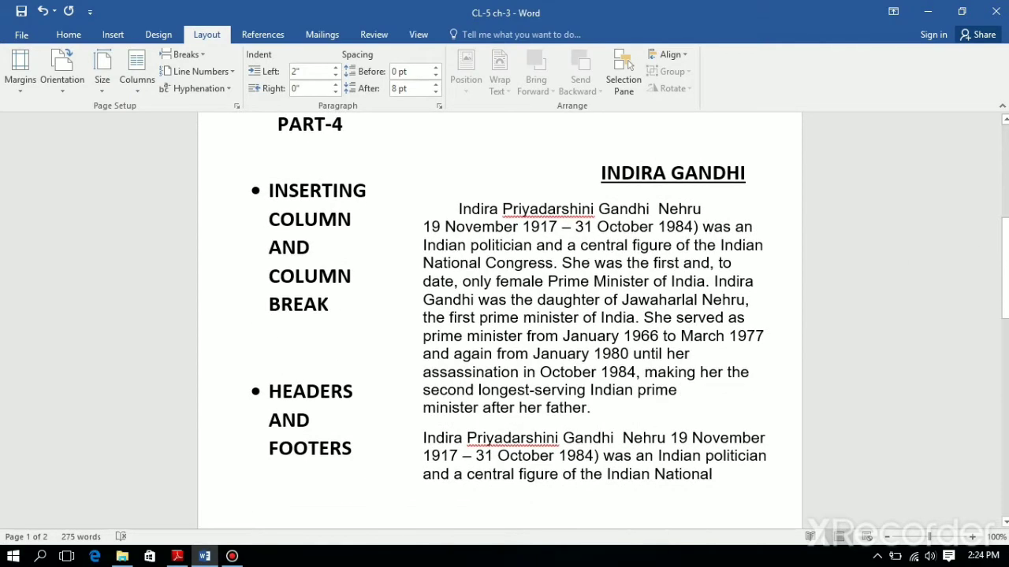
pyautogui.scroll(-5, 500, 315)
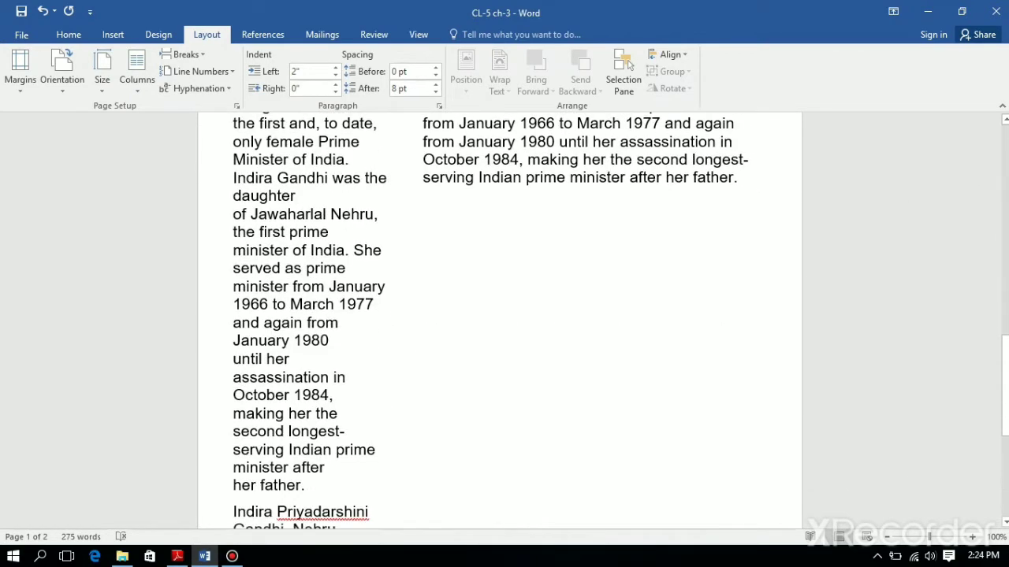
pyautogui.scroll(-6, 500, 315)
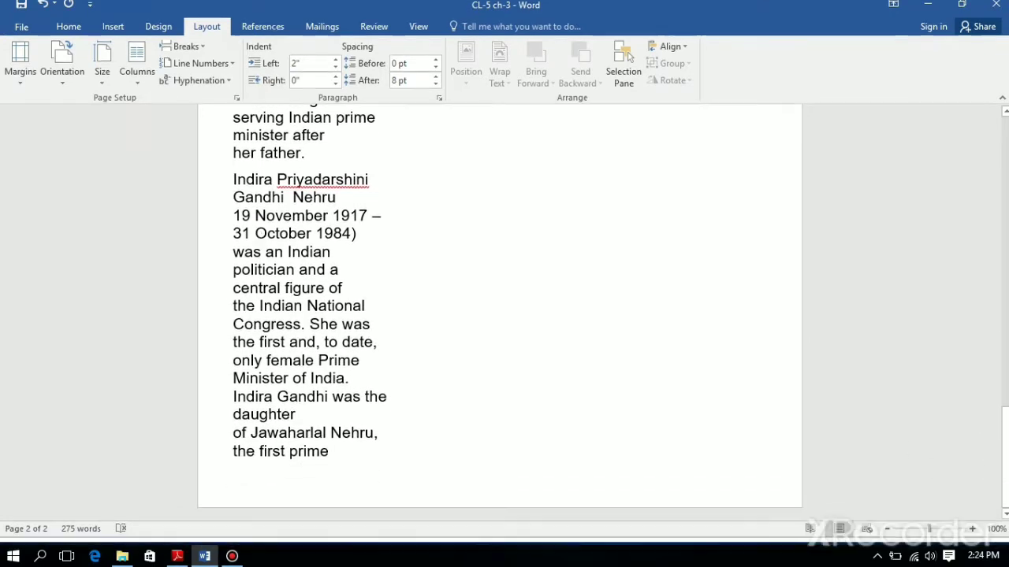
pyautogui.scroll(9, 500, 315)
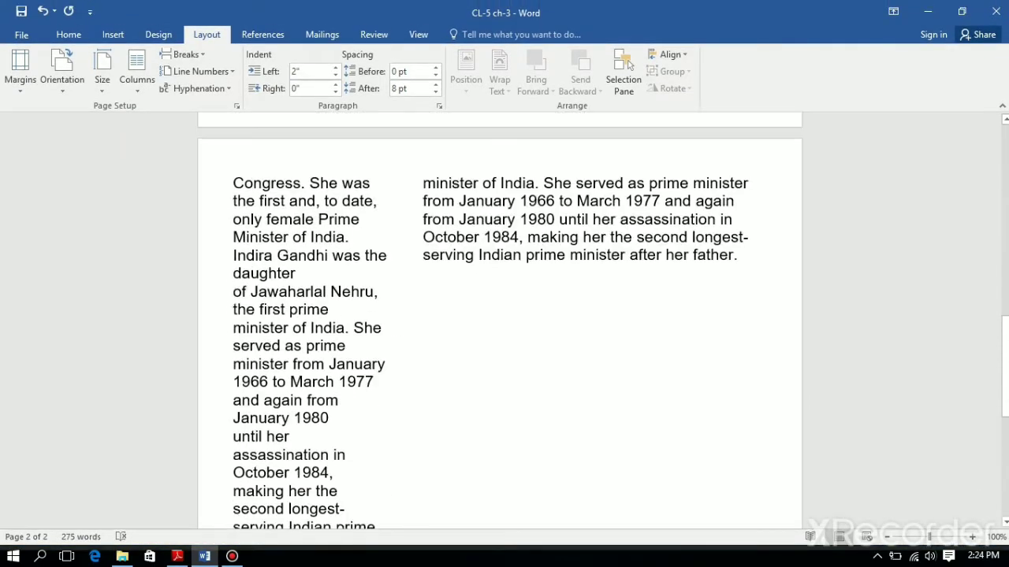
pyautogui.scroll(6, 500, 315)
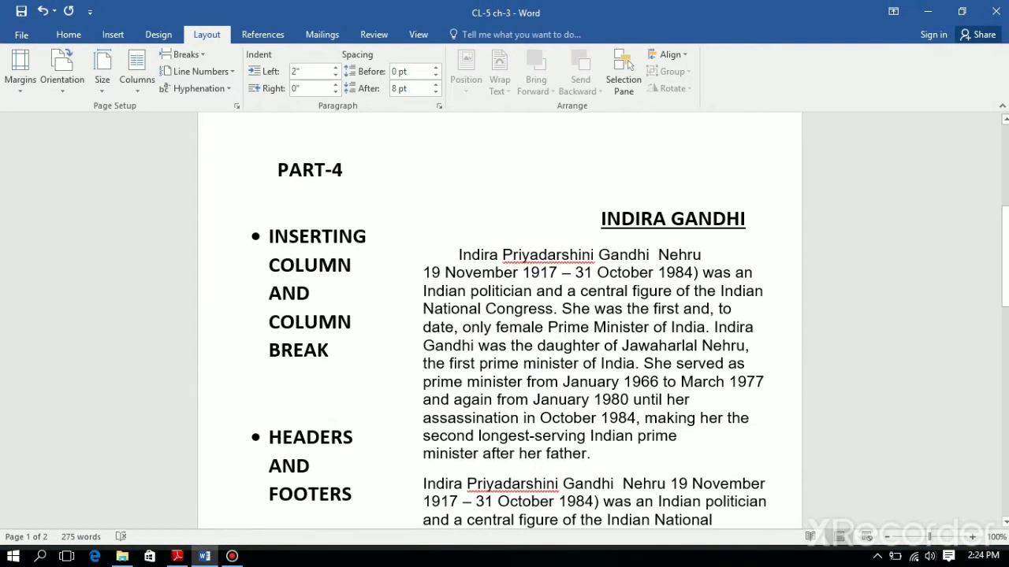
# Step: Switch the document to the Right column layout and review the text on both pages
pyautogui.click(137, 79)
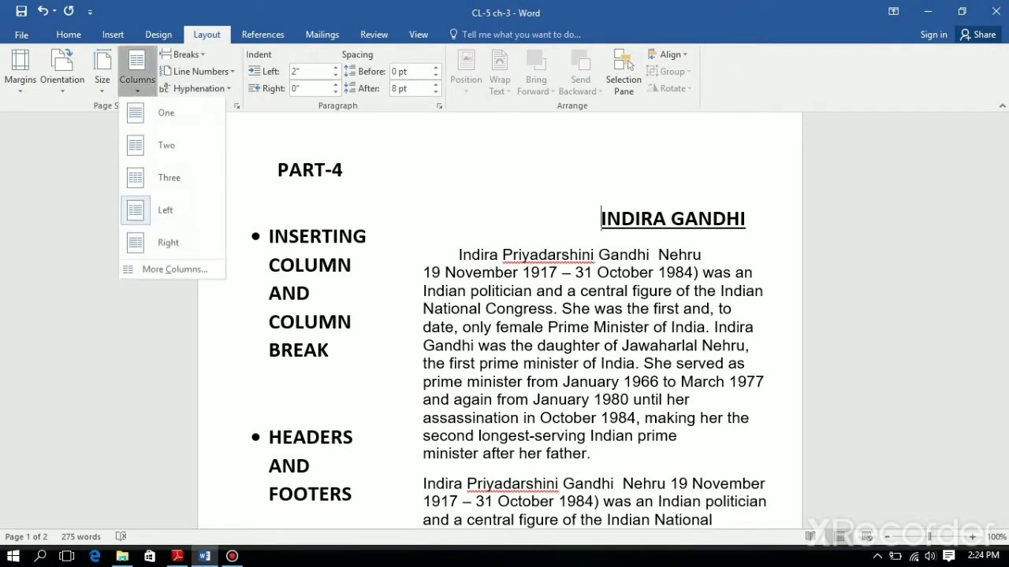
pyautogui.click(168, 244)
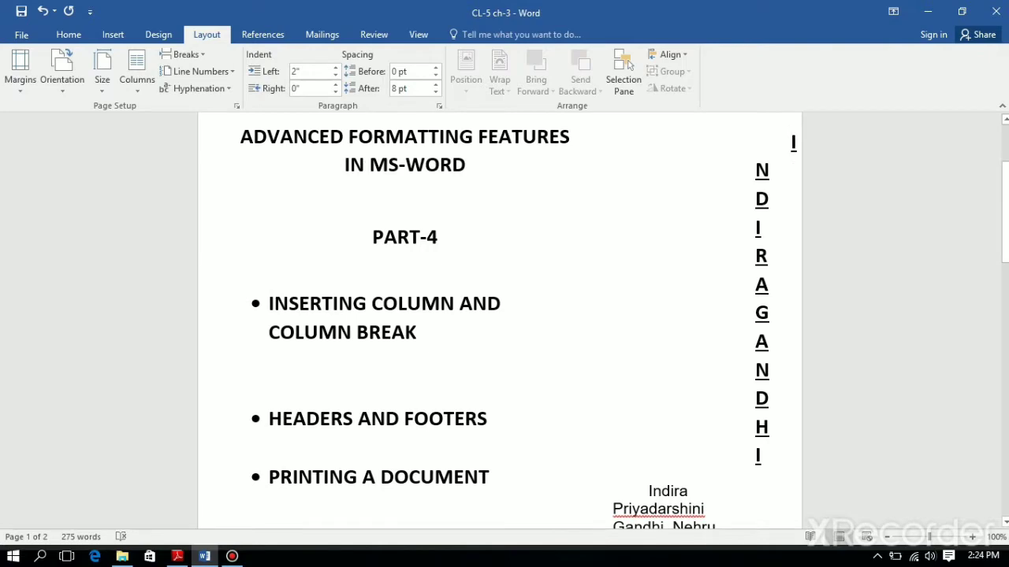
pyautogui.scroll(-6, 500, 315)
pyautogui.scroll(-8, 500, 315)
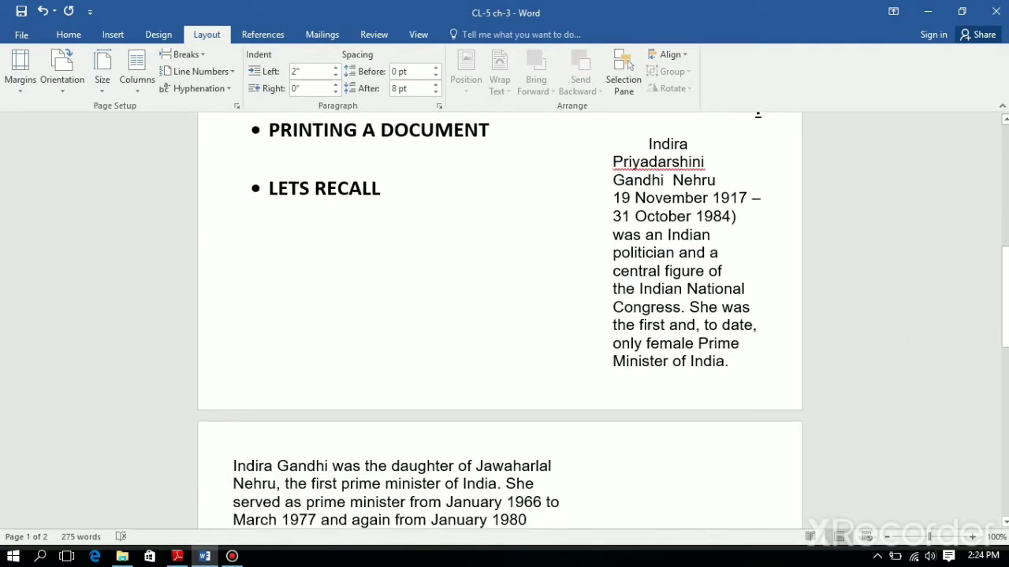
pyautogui.scroll(-5, 500, 316)
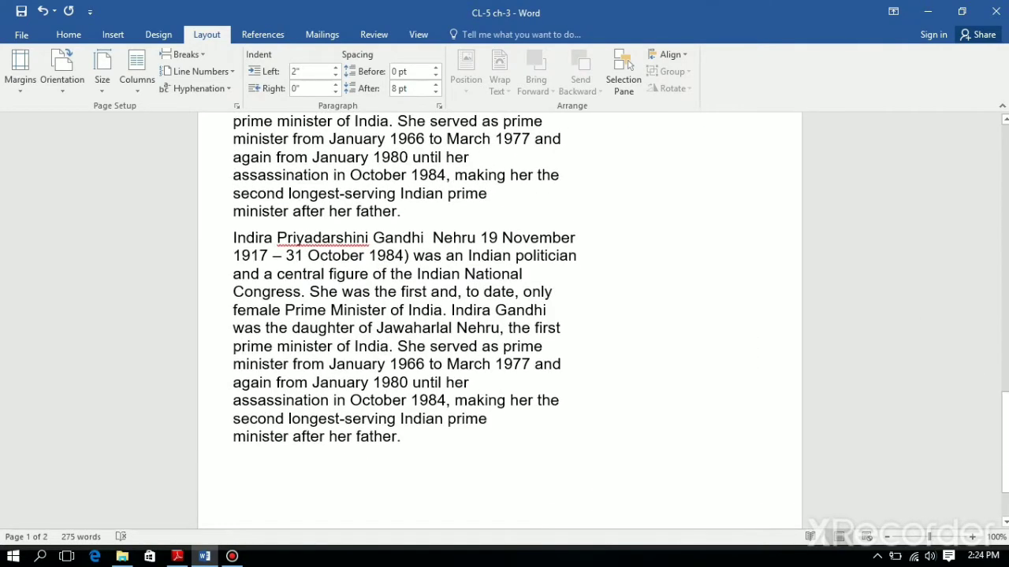
pyautogui.scroll(6, 500, 315)
pyautogui.scroll(7, 500, 315)
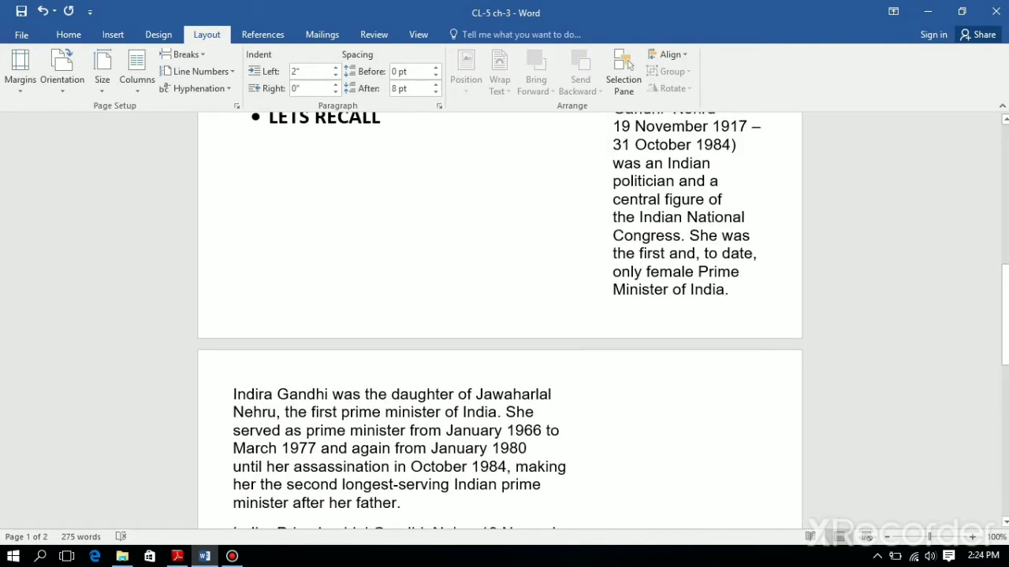
pyautogui.scroll(4, 500, 315)
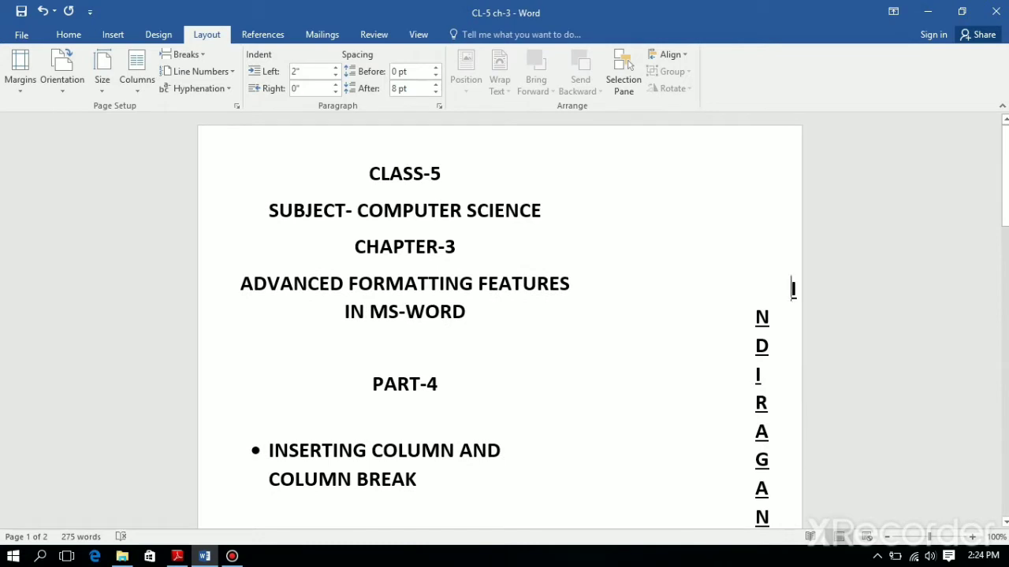
# Step: Undo the Right and Left column layouts and return to the beginning of the document
pyautogui.hotkey('ctrl', 'z')
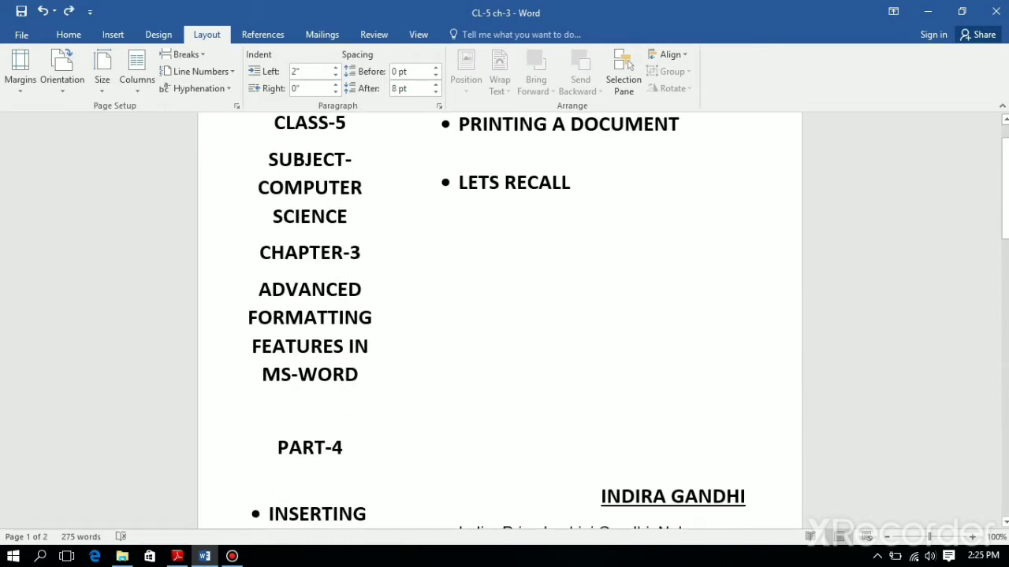
pyautogui.hotkey('ctrl', 'z')
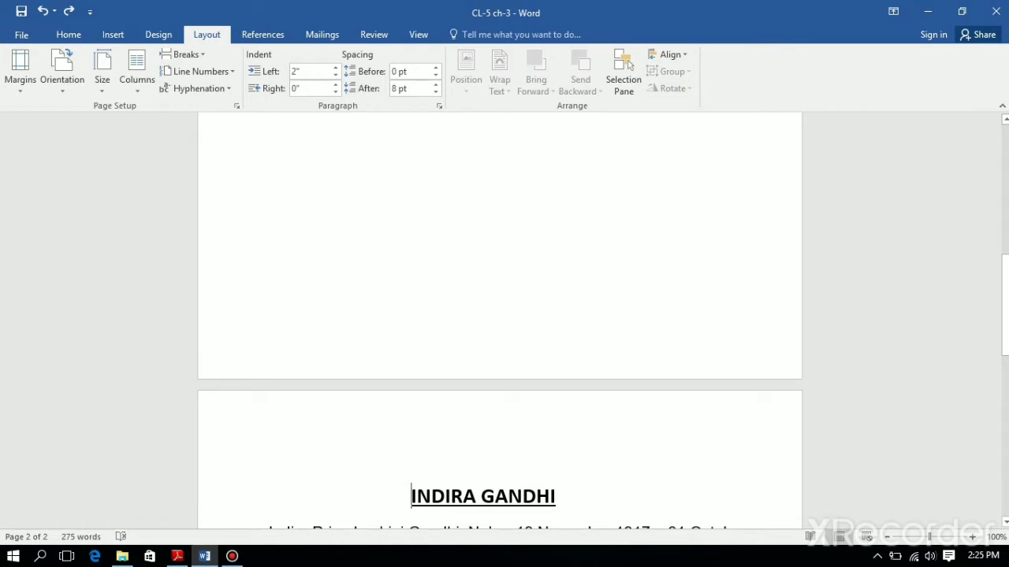
pyautogui.hotkey('ctrl', 'z')
pyautogui.moveTo(1005, 194); pyautogui.dragTo(1005, 174)
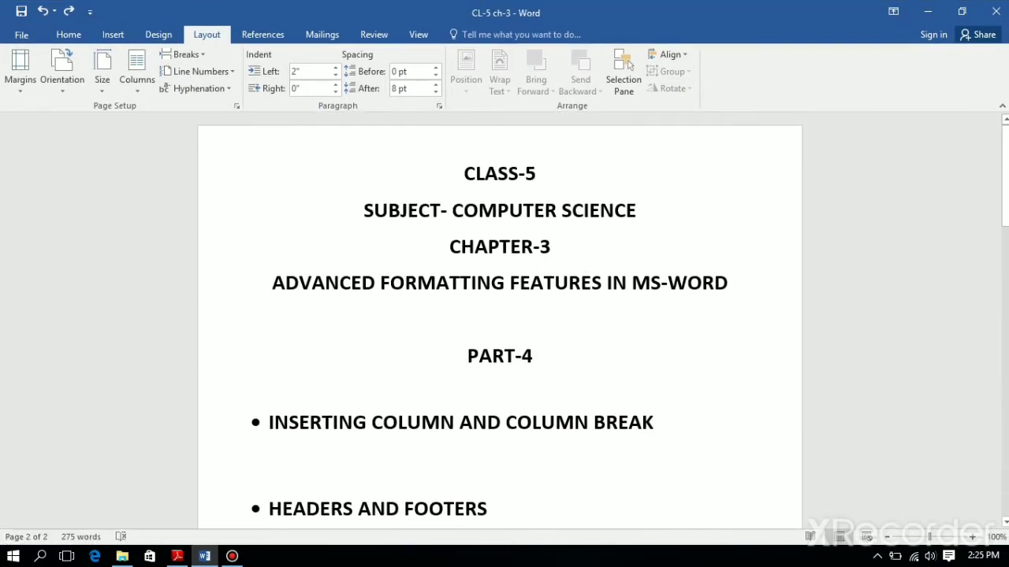
# Step: From the start of the document, apply five equal-width columns to the whole document through the custom column settings
pyautogui.click(464, 174)
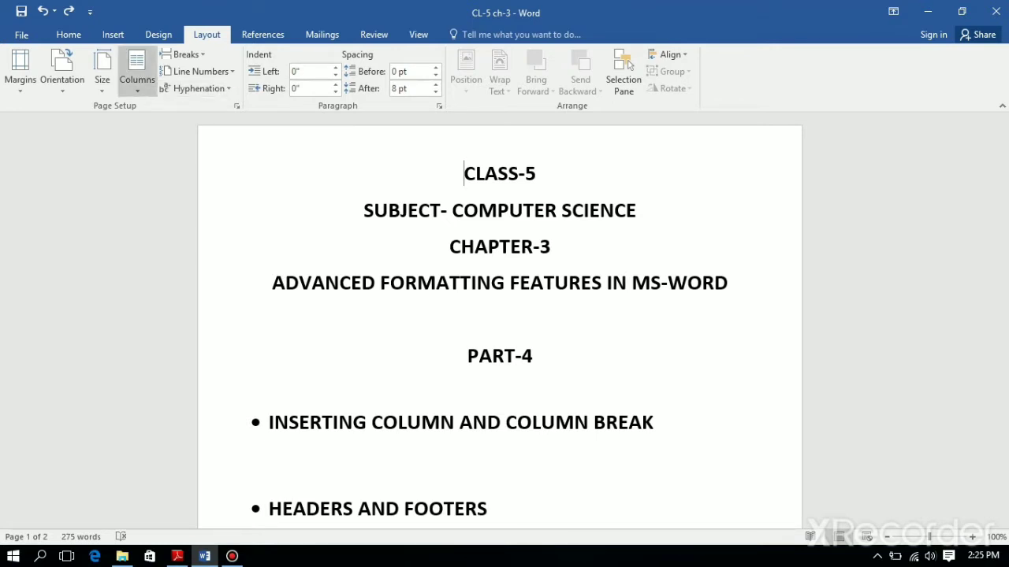
pyautogui.click(137, 79)
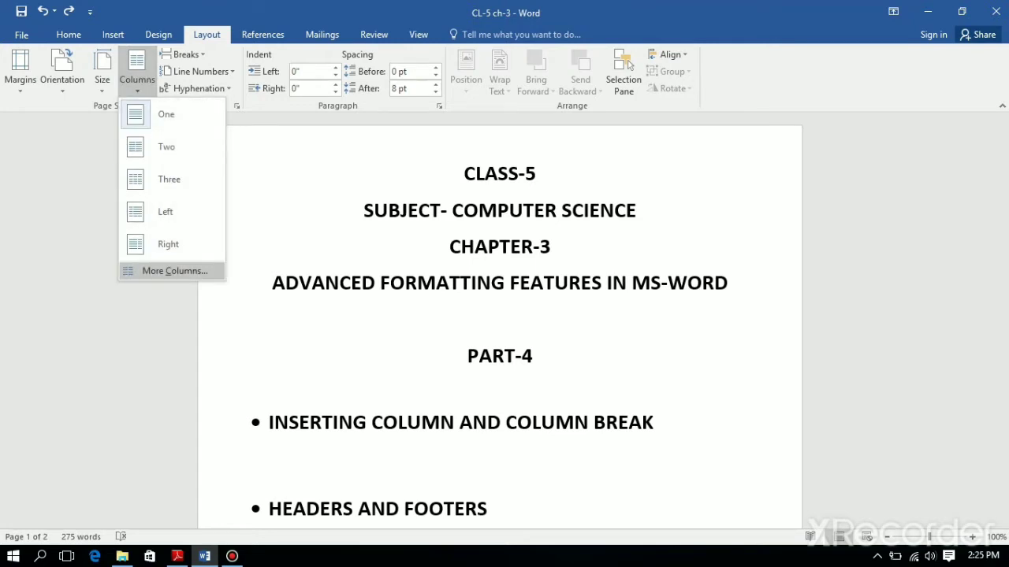
pyautogui.click(175, 271)
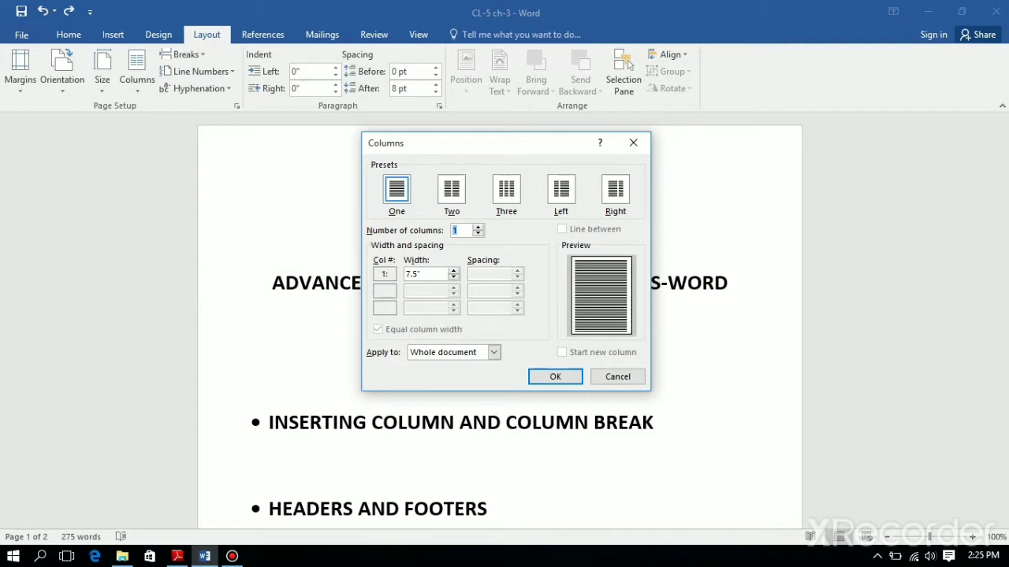
pyautogui.write('2')
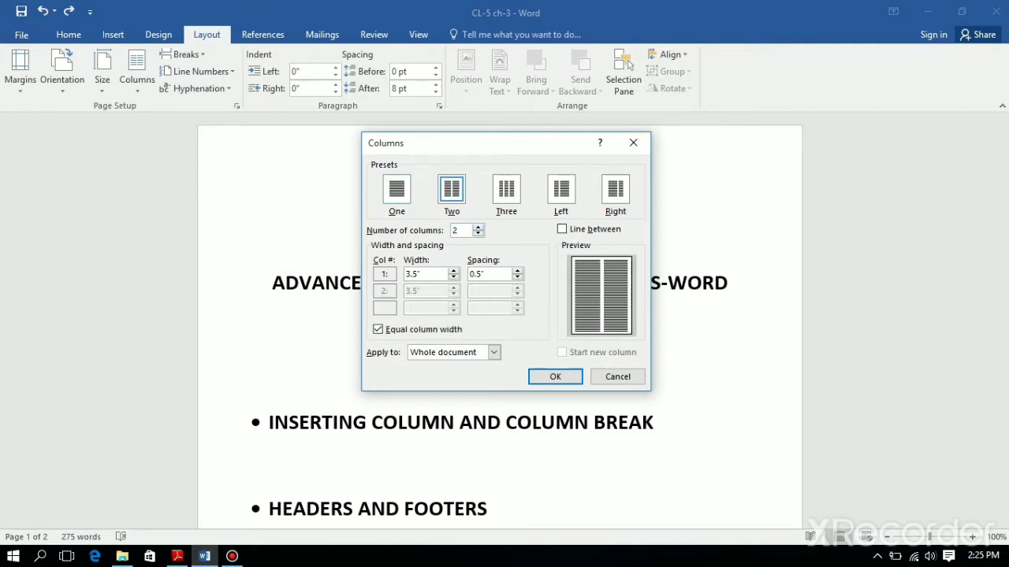
pyautogui.click(478, 227)
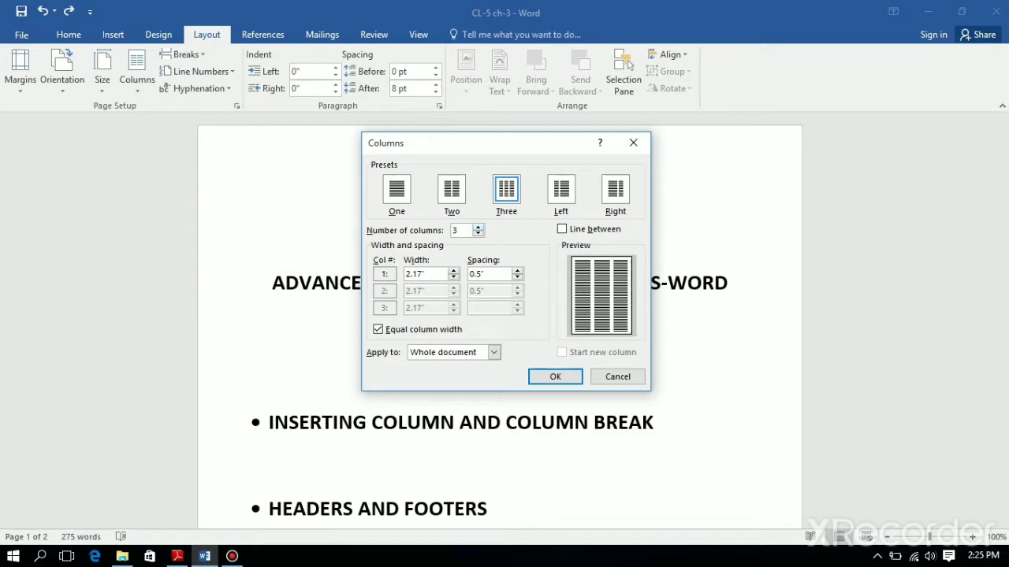
pyautogui.click(478, 227)
pyautogui.click(478, 227)
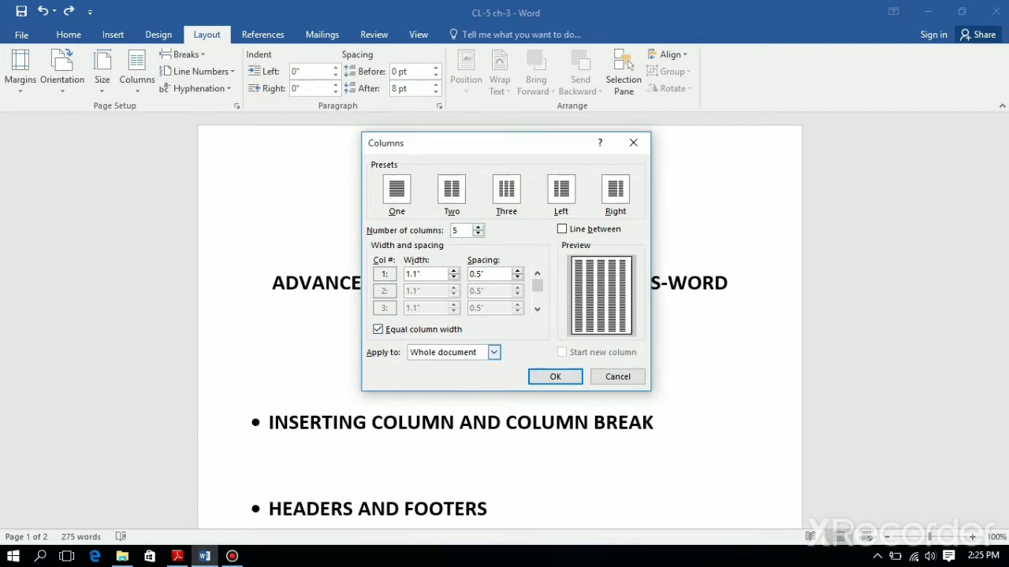
pyautogui.click(494, 352)
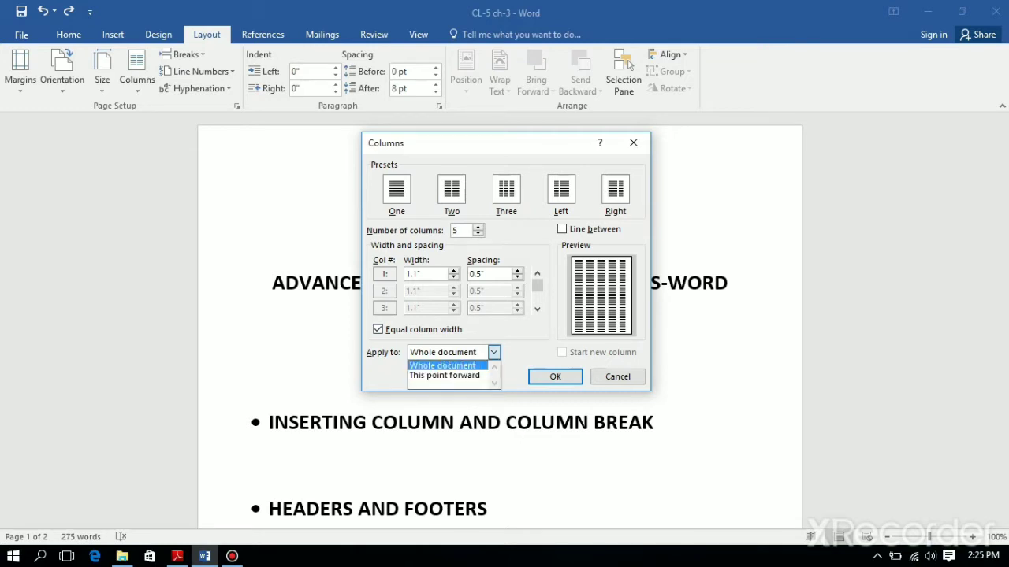
pyautogui.click(443, 366)
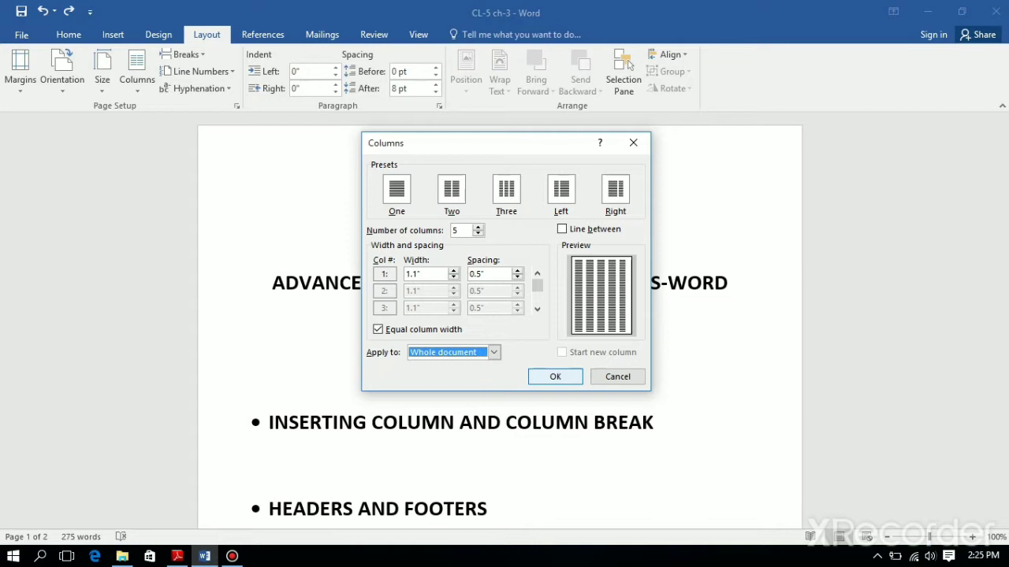
pyautogui.click(555, 377)
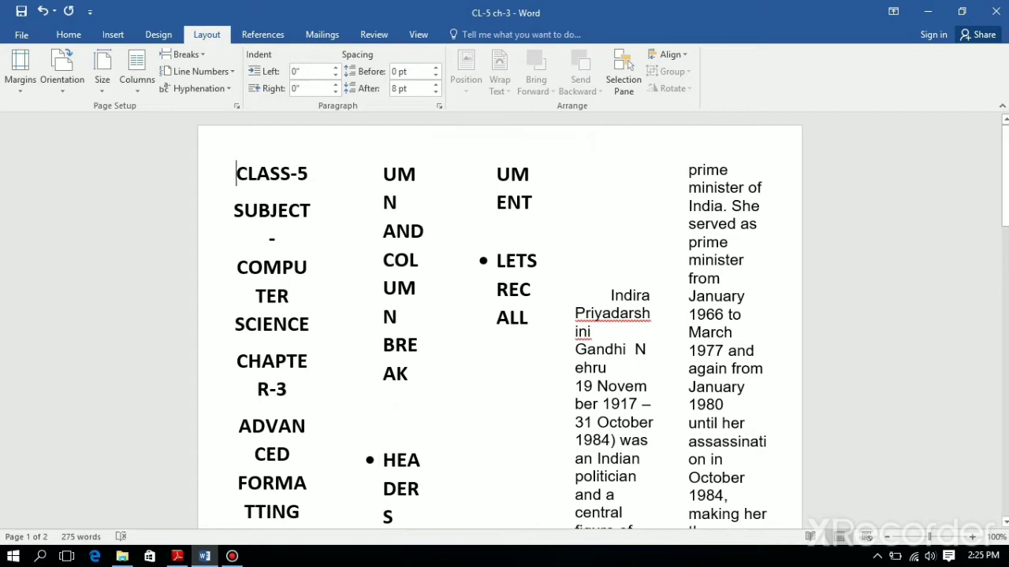
# Step: Review the five-column text on both pages and undo that layout
pyautogui.scroll(-8, 499, 320)
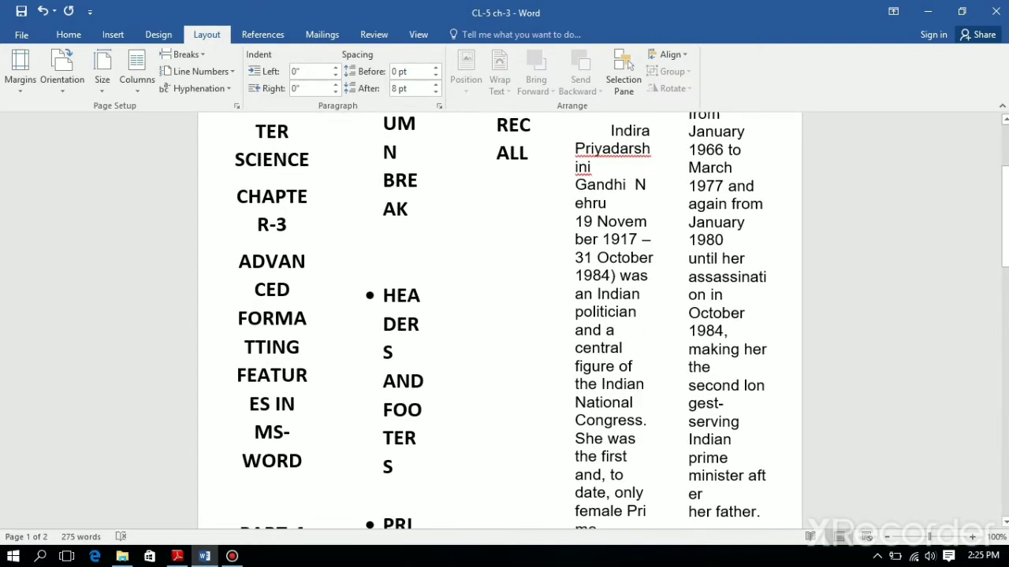
pyautogui.scroll(-9, 499, 320)
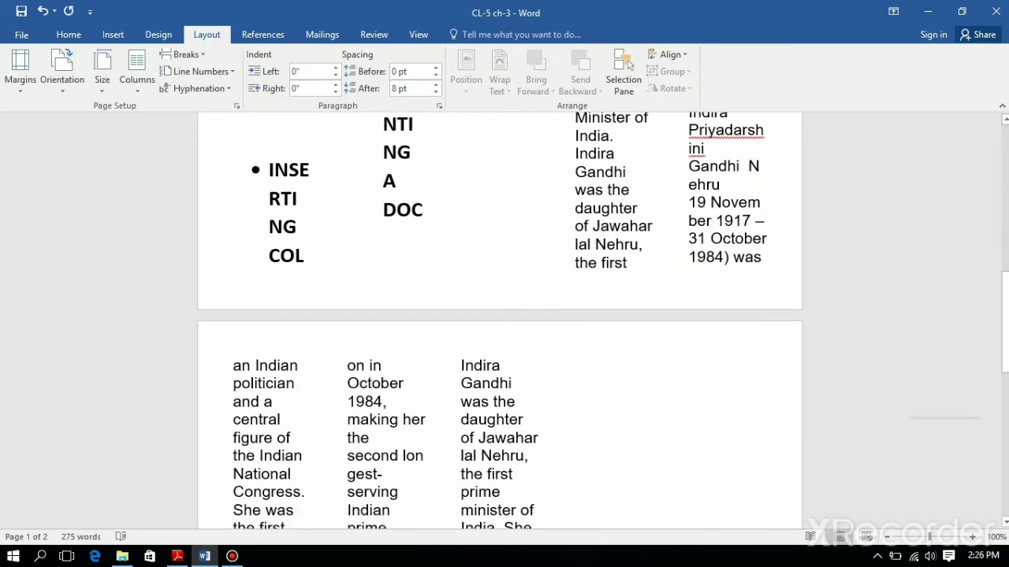
pyautogui.scroll(17, 500, 320)
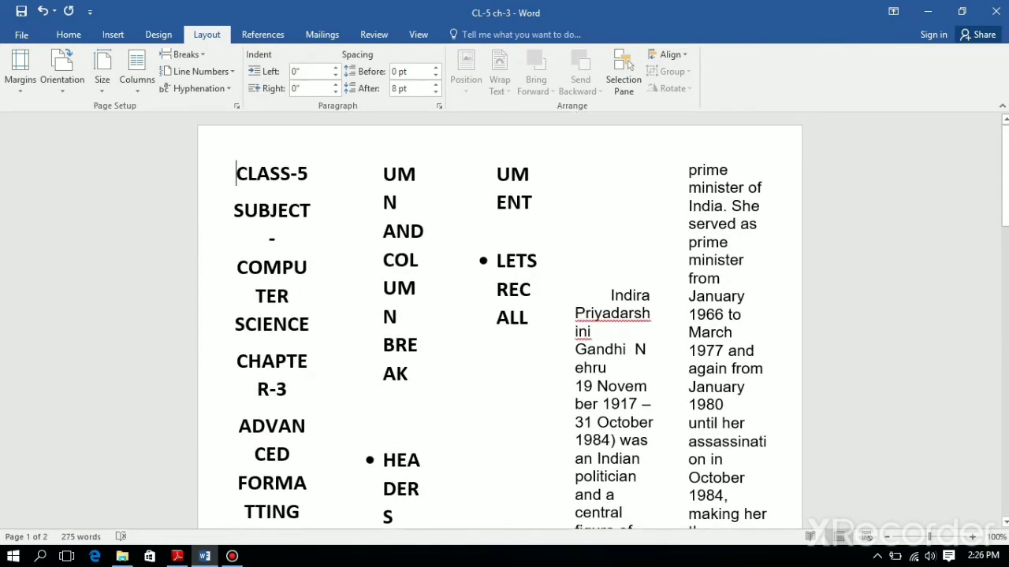
pyautogui.hotkey('ctrl', 'z')
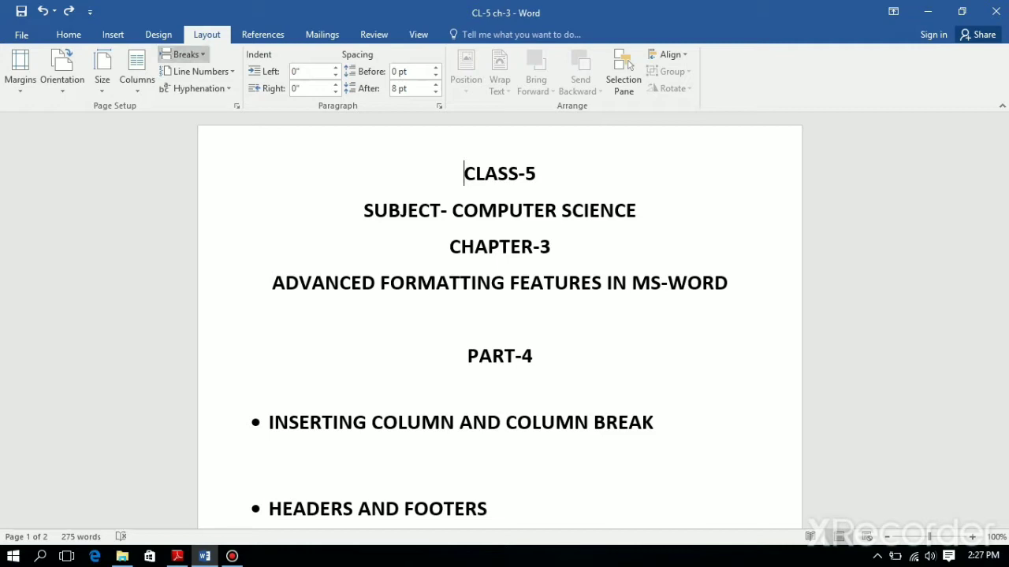
# Step: Insert a column break after the first paragraph under the INDIRA GANDHI heading, review where the text moves, and delete the break
pyautogui.scroll(-10, 629, 65)
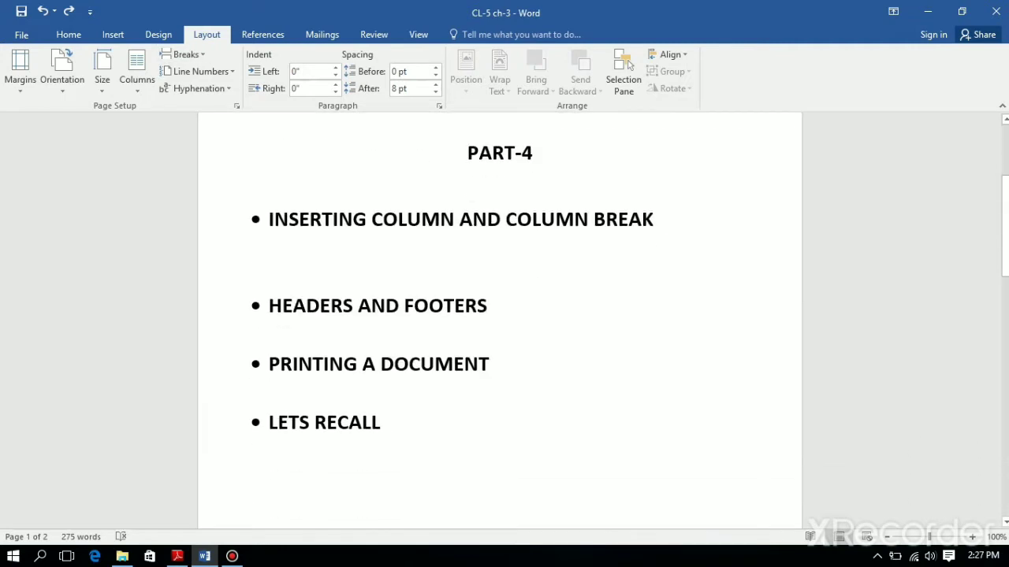
pyautogui.scroll(-5, 629, 65)
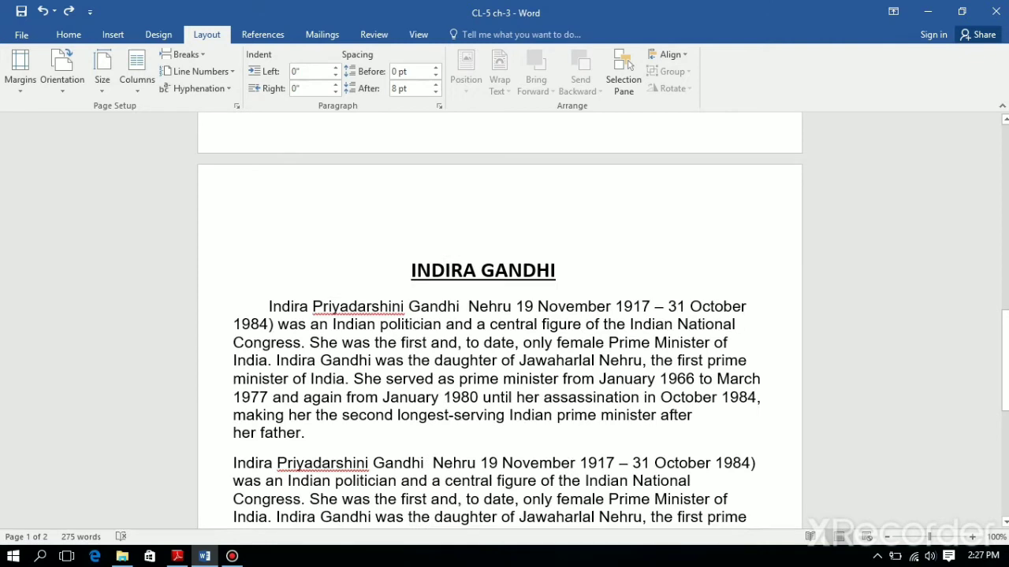
pyautogui.click(306, 433)
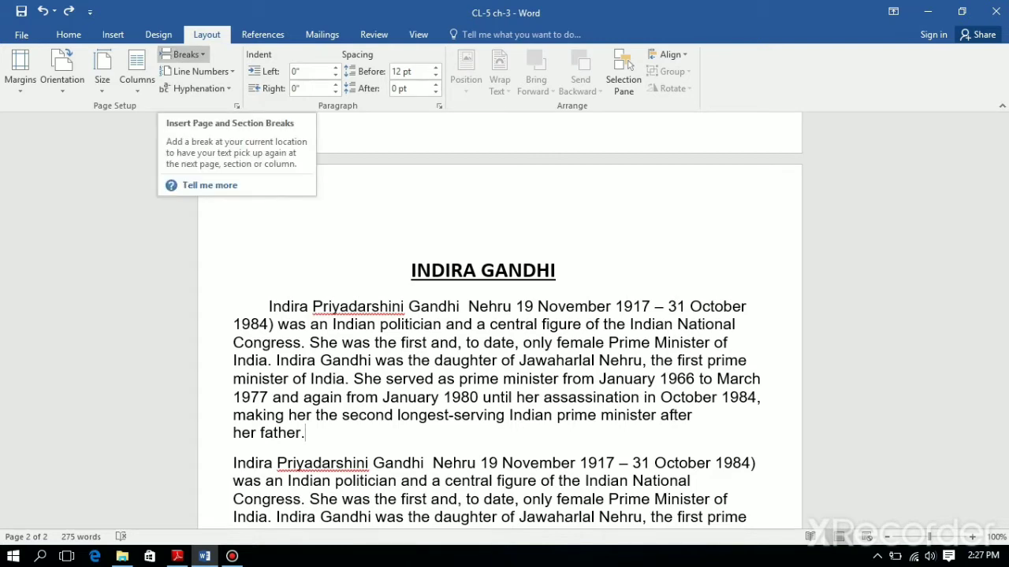
pyautogui.click(186, 54)
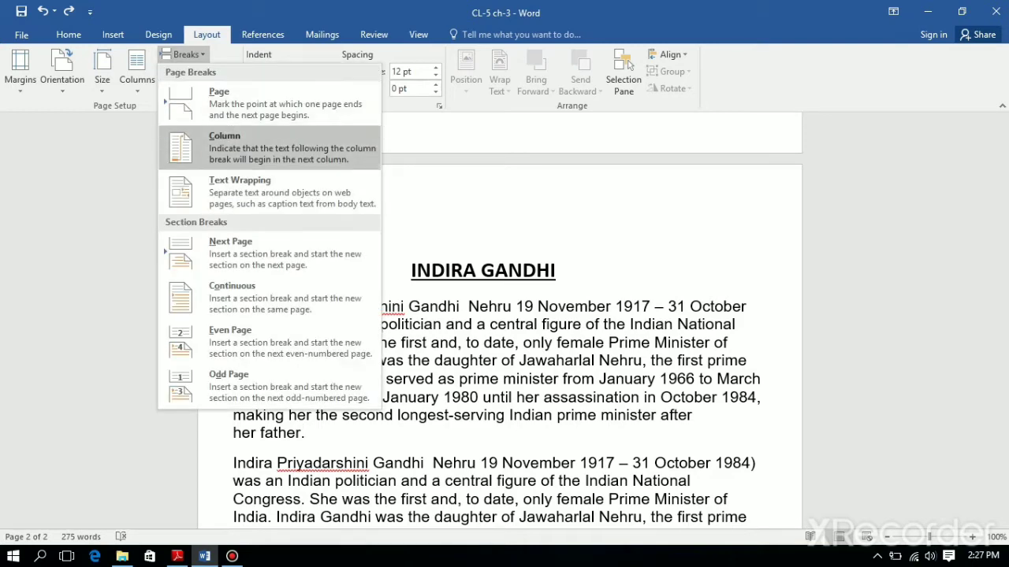
pyautogui.click(225, 142)
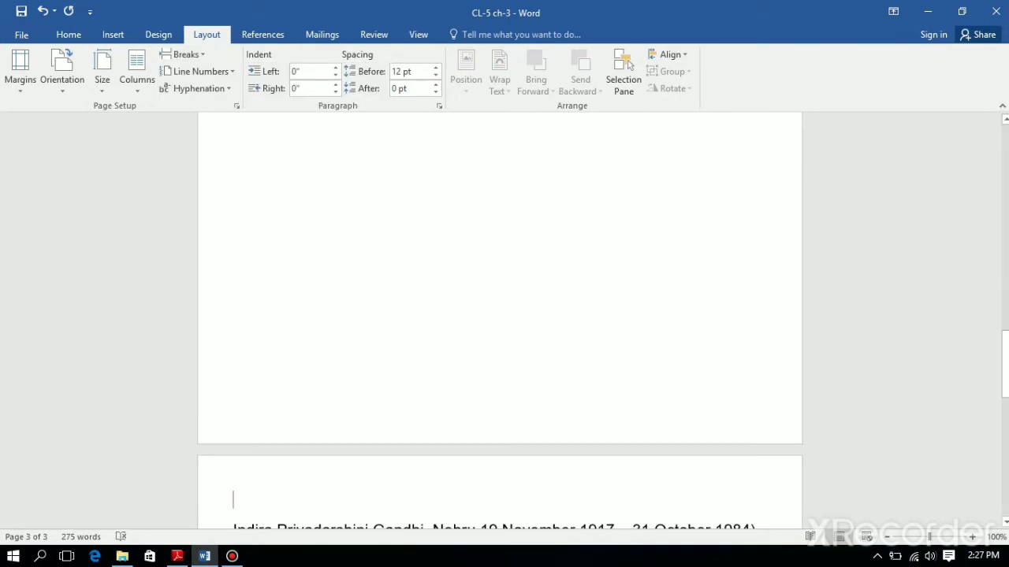
pyautogui.moveTo(1005, 364); pyautogui.dragTo(1005, 426)
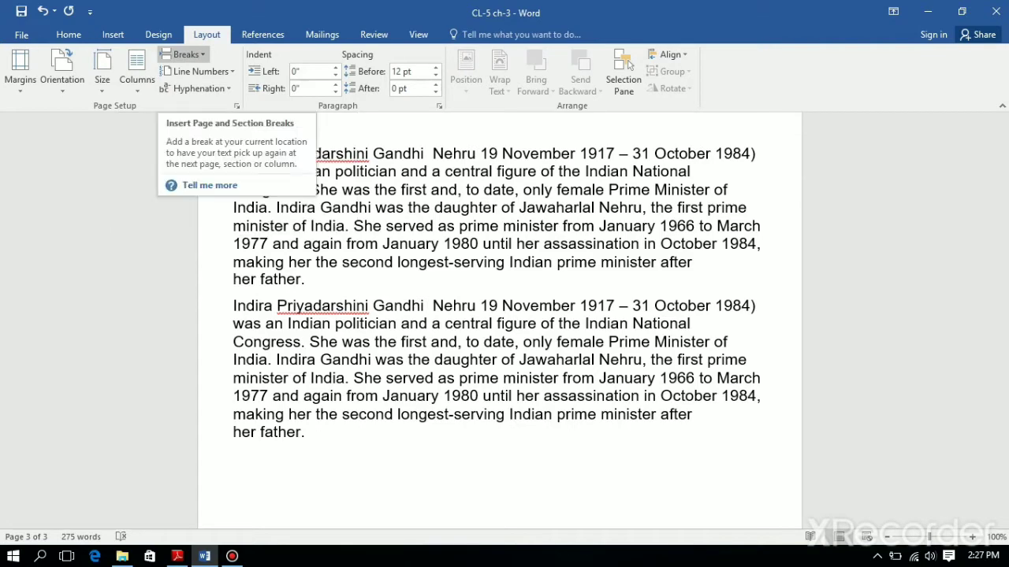
pyautogui.press('BackSpace')
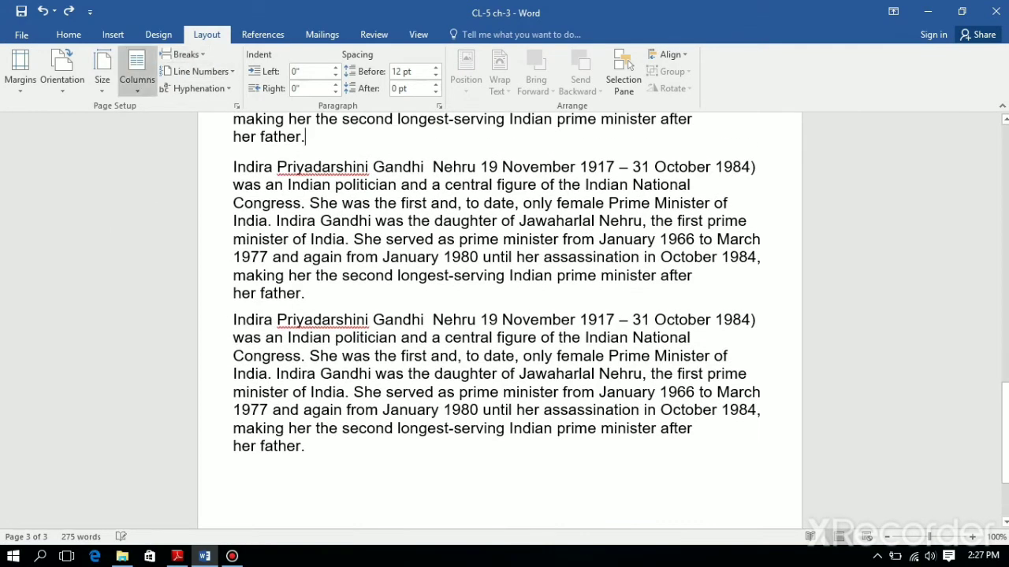
# Step: Place the cursor before the INDIRA GANDHI heading and apply the Two columns layout to the document
pyautogui.scroll(7, 500, 320)
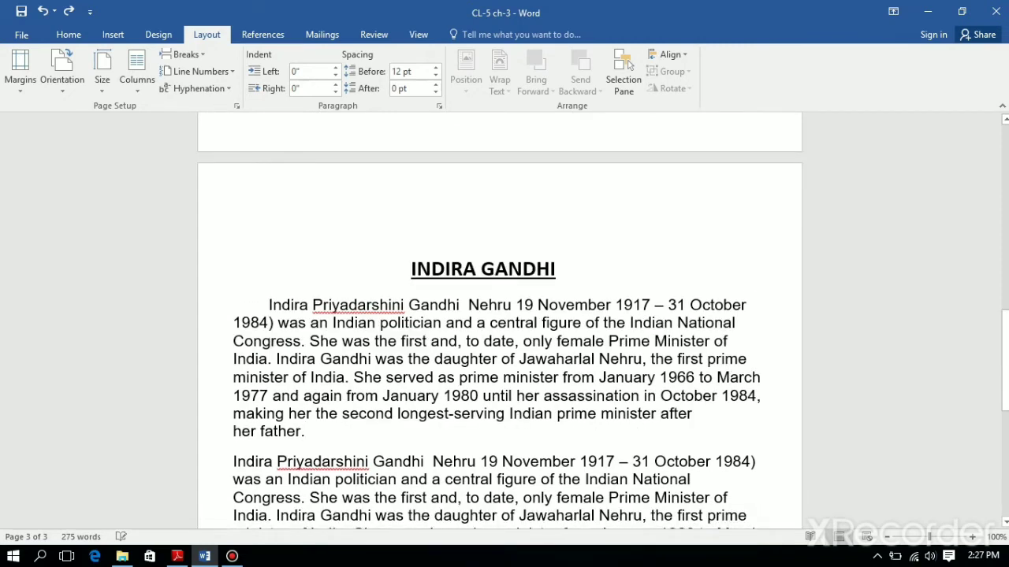
pyautogui.click(412, 269)
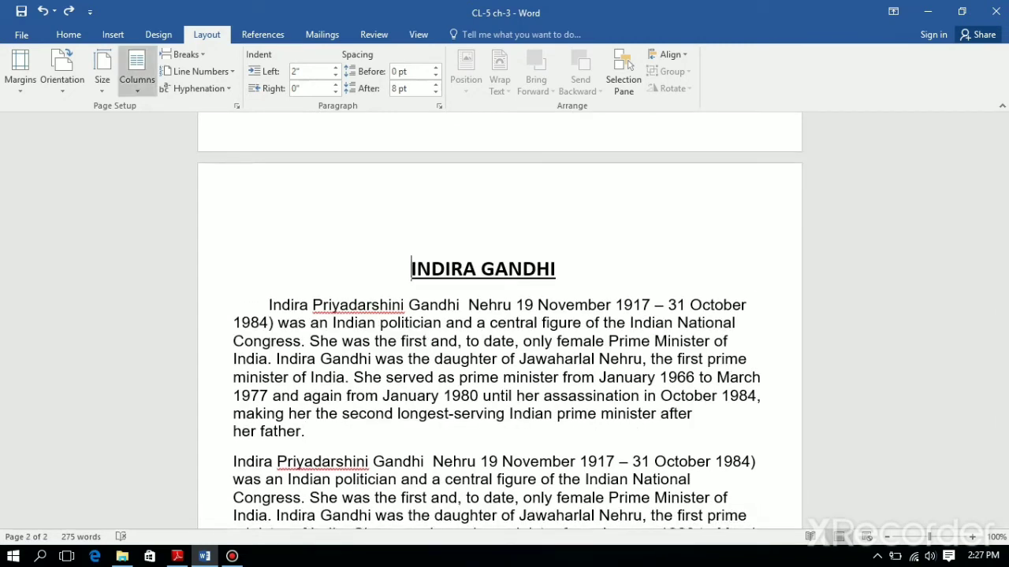
pyautogui.click(136, 73)
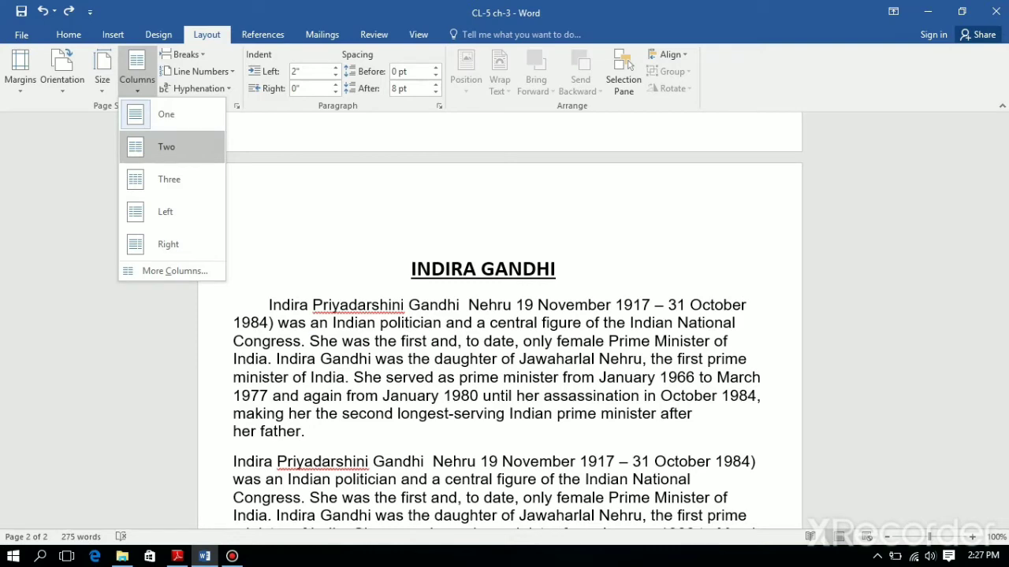
pyautogui.click(167, 147)
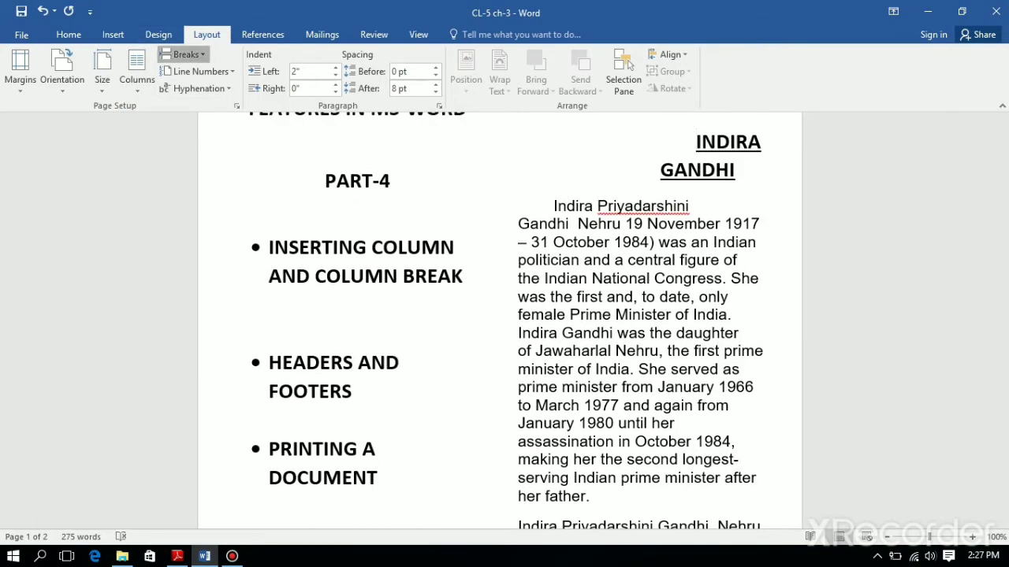
# Step: Insert a column break before the INDIRA GANDHI heading and review the rearranged text on the second page
pyautogui.click(185, 54)
pyautogui.click(269, 149)
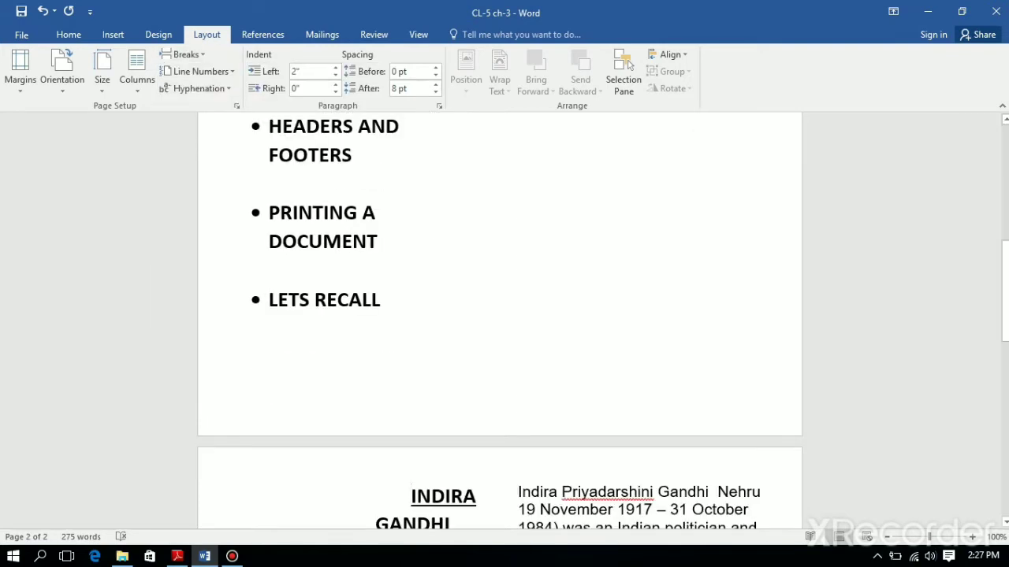
pyautogui.scroll(-5, 500, 320)
pyautogui.scroll(-3, 500, 320)
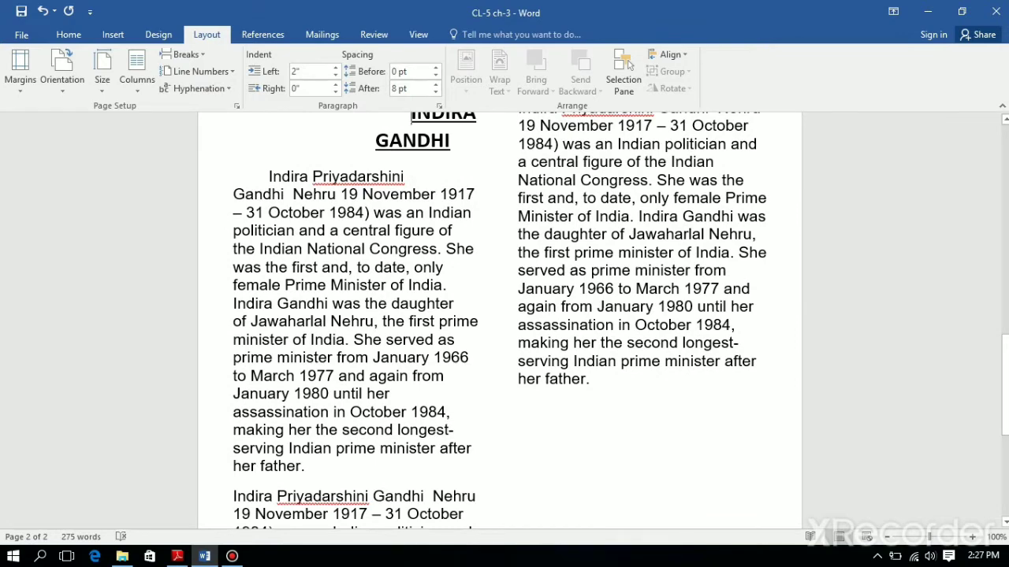
# Step: Delete the column break and the old indent before the INDIRA GANDHI heading, and re-indent the heading with a 0.5" left indent
pyautogui.press('BackSpace')
pyautogui.press('BackSpace')
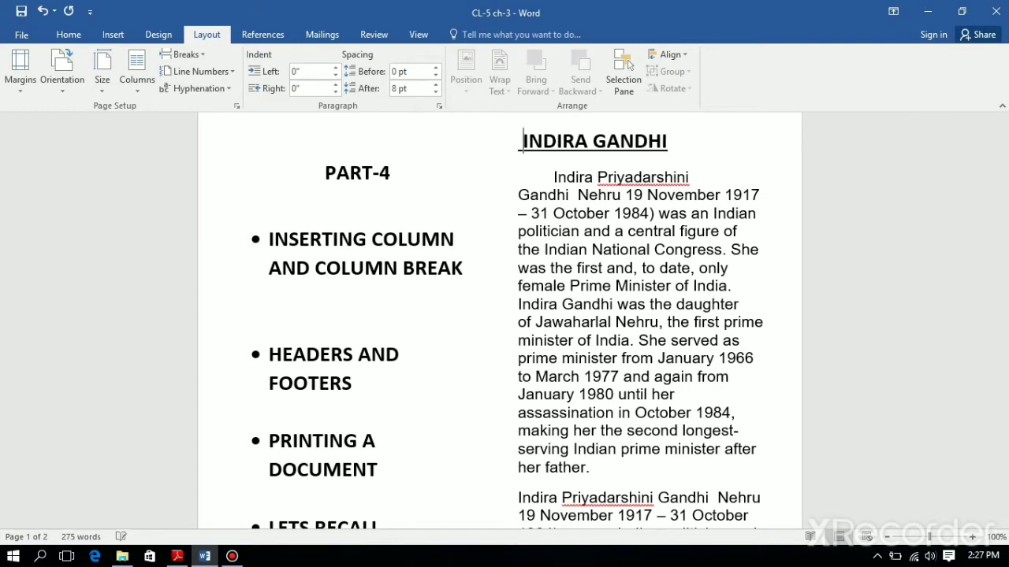
pyautogui.press('BackSpace')
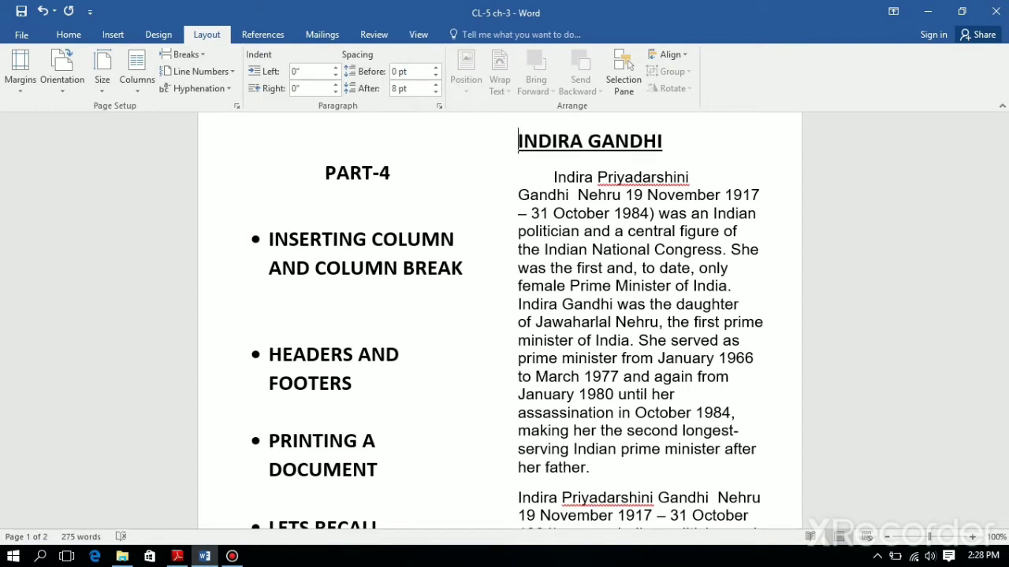
pyautogui.press('Tab')
pyautogui.press('Tab')
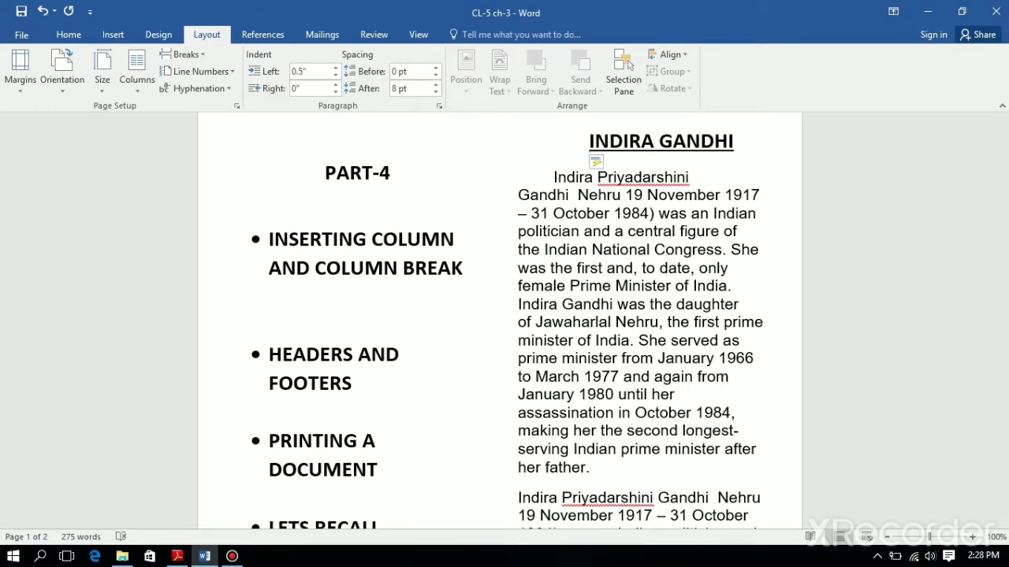
# Step: Review the two-column pages and insert a header in the built-in Blank (Three Columns) style
pyautogui.scroll(-5, 628, 65)
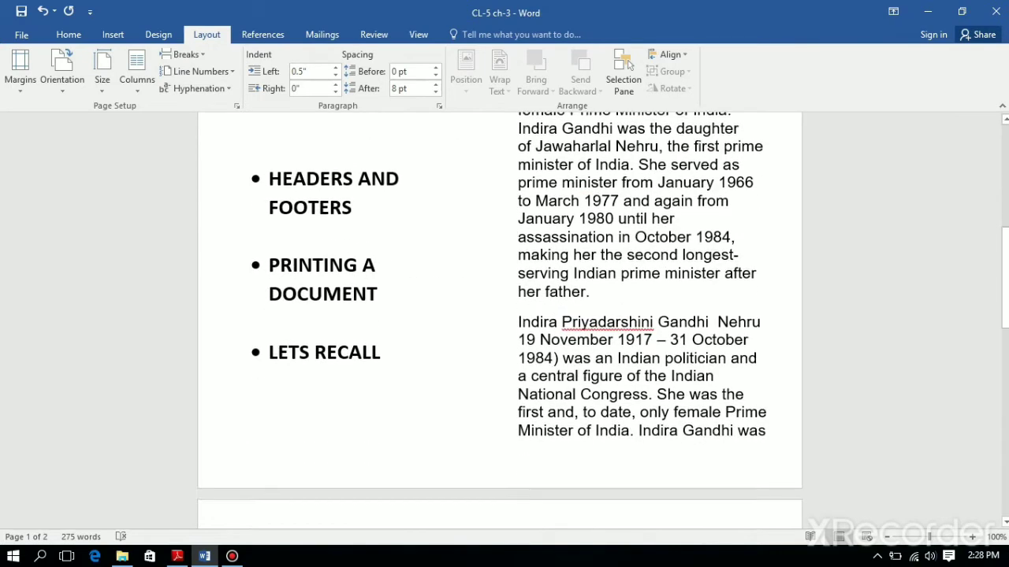
pyautogui.scroll(-7, 628, 65)
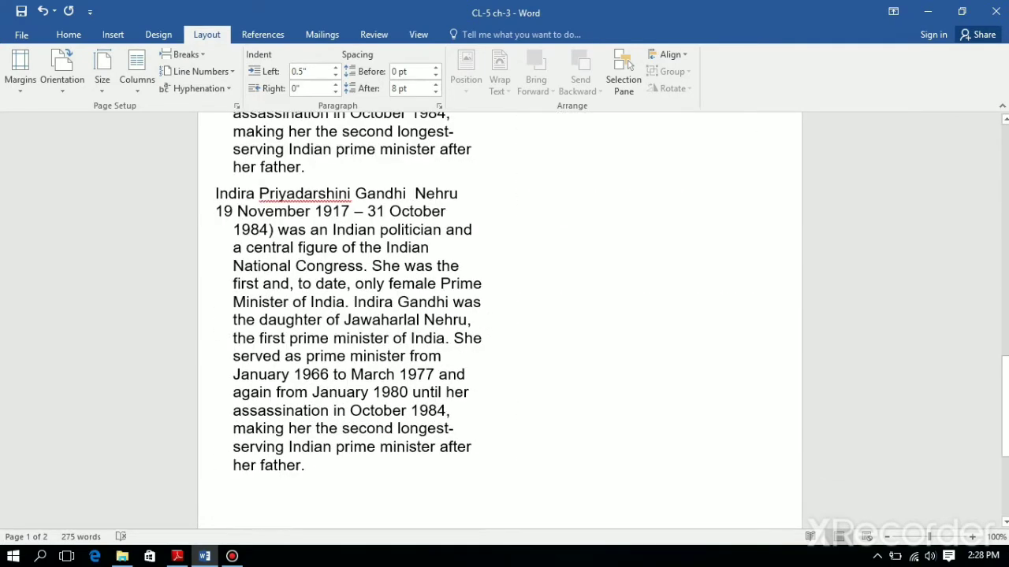
pyautogui.scroll(6, 628, 65)
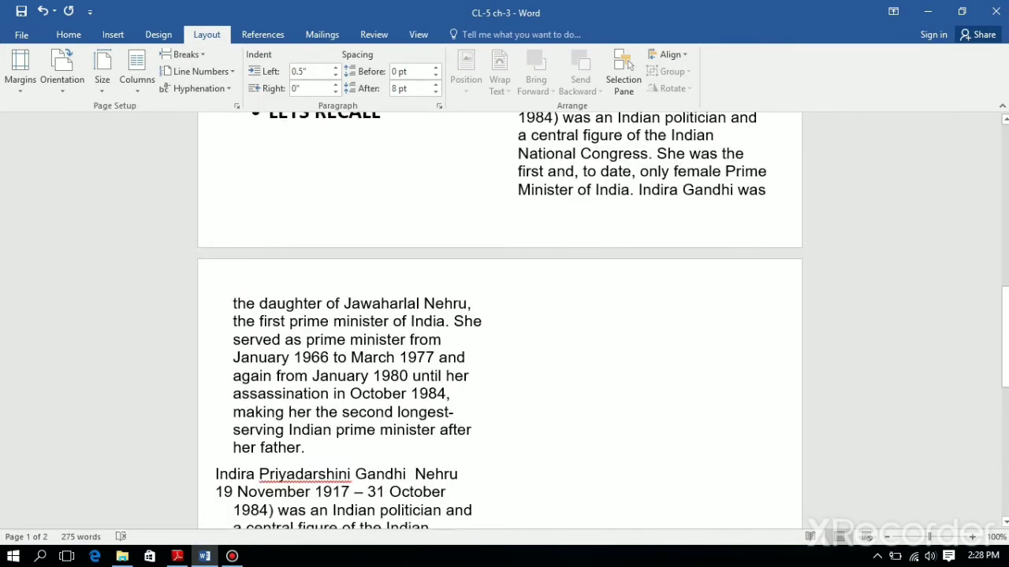
pyautogui.scroll(7, 629, 65)
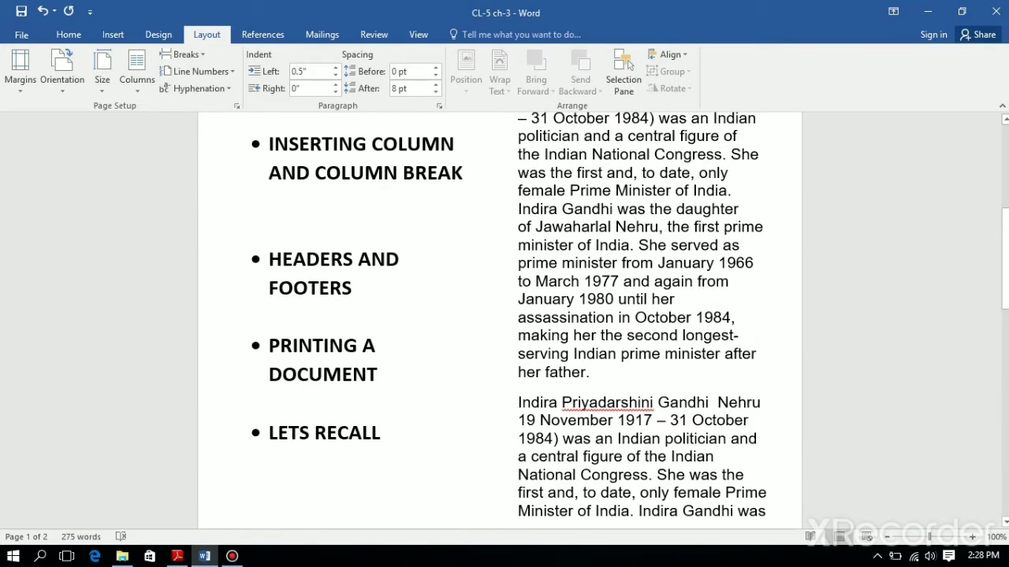
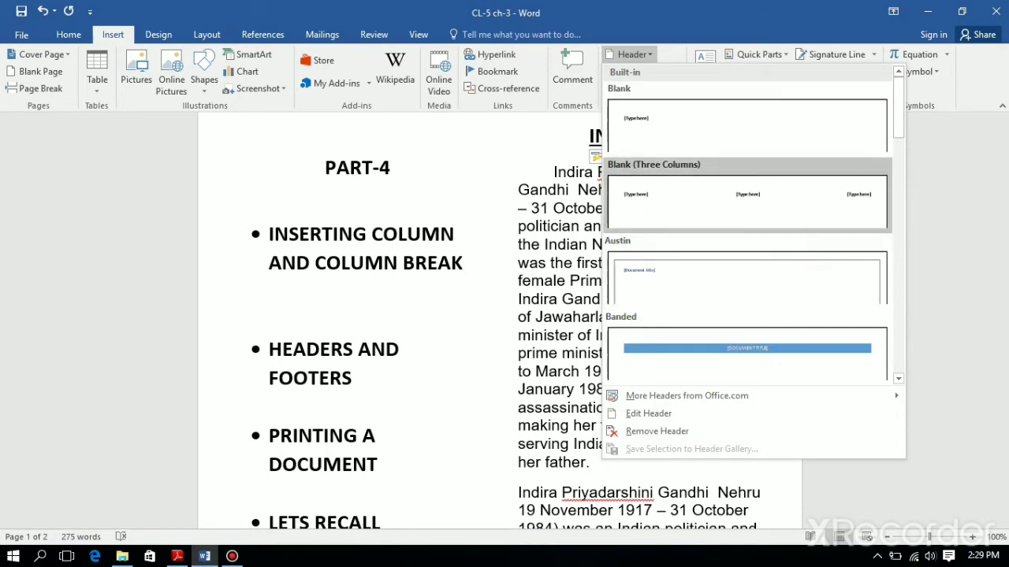
pyautogui.click(747, 201)
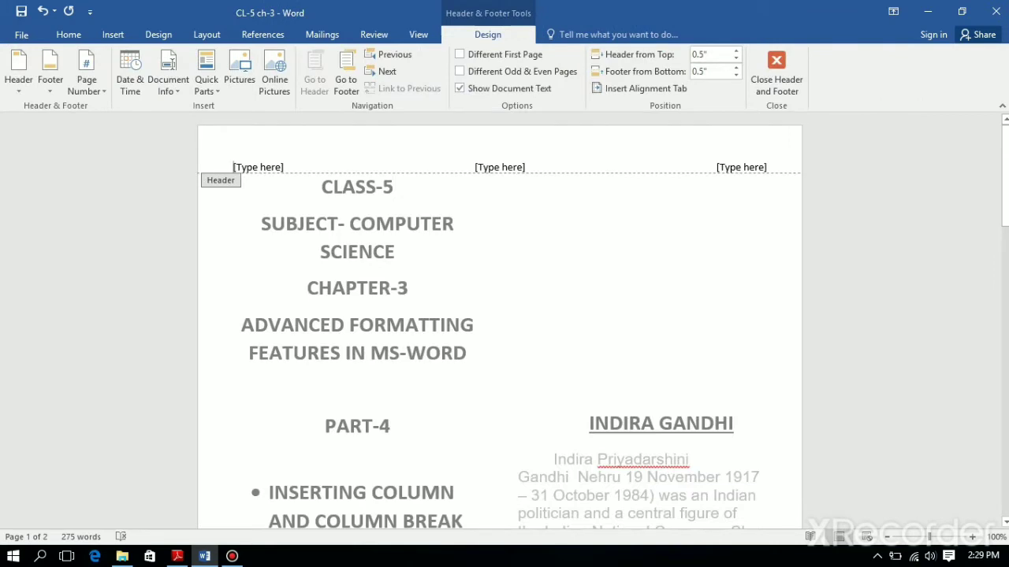
# Step: Enter CLASS-5 in the header's first column and delete the leftover placeholder beside it
pyautogui.write('CLASS')
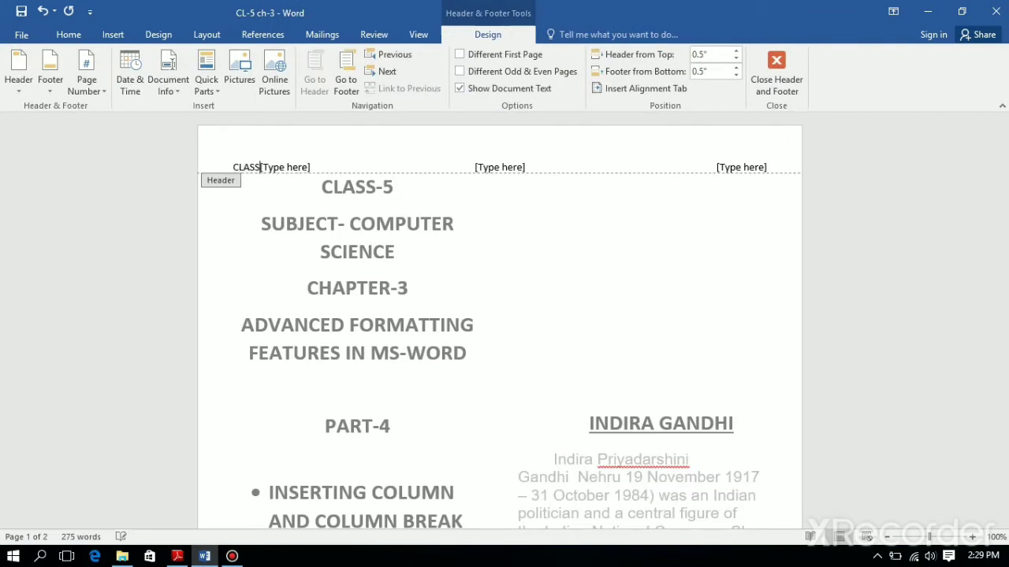
pyautogui.write('-5')
pyautogui.click(500, 167)
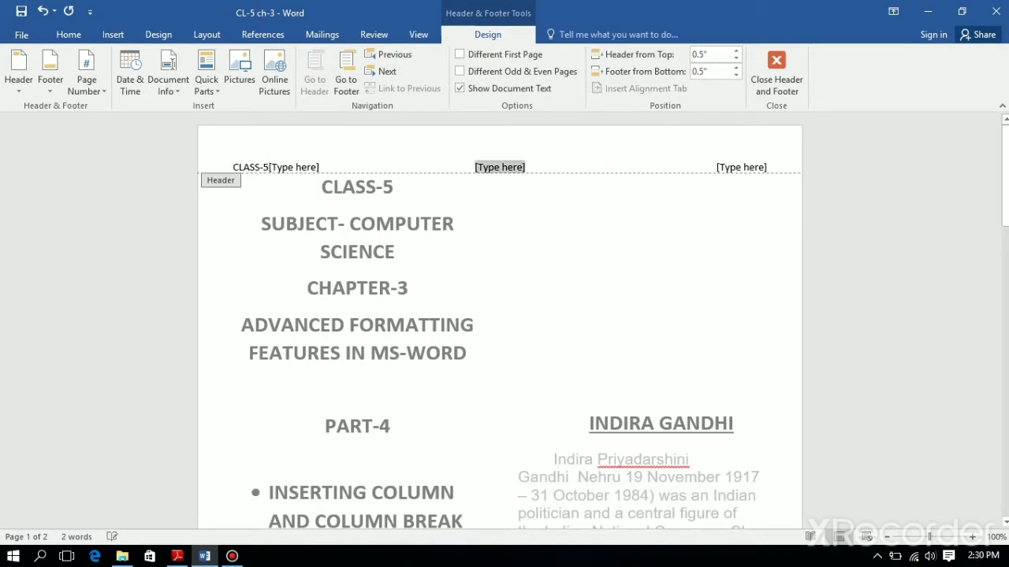
pyautogui.click(294, 167)
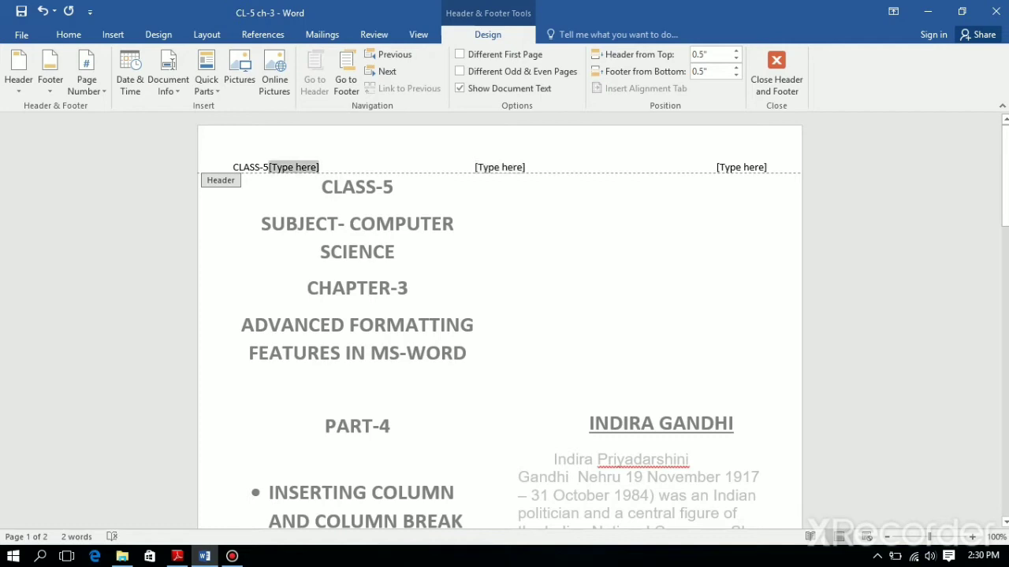
pyautogui.press('Delete')
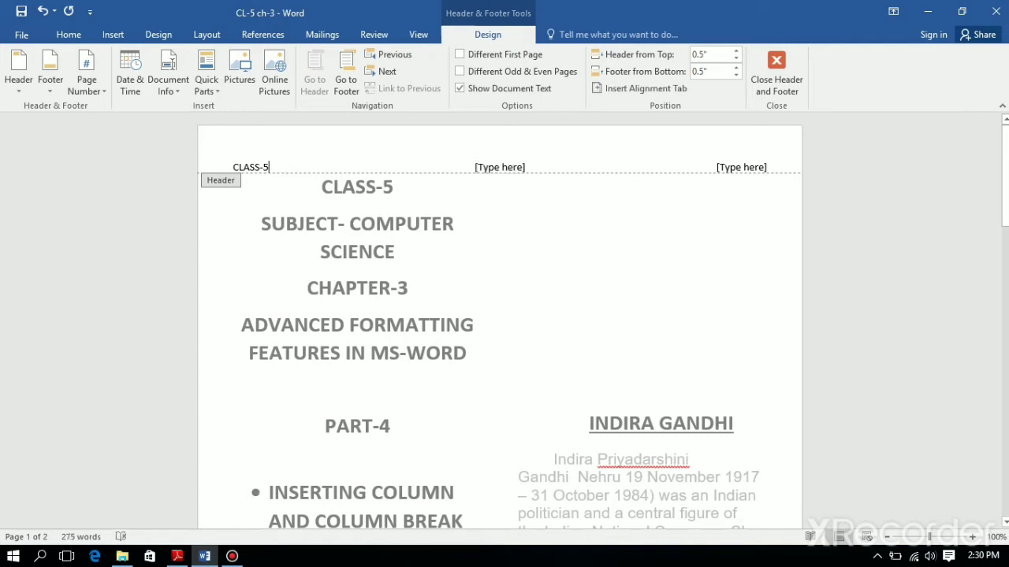
# Step: Replace the header's middle placeholder with SUBJECT- COMPUTER SCIENCE
pyautogui.click(500, 167)
pyautogui.write('S')
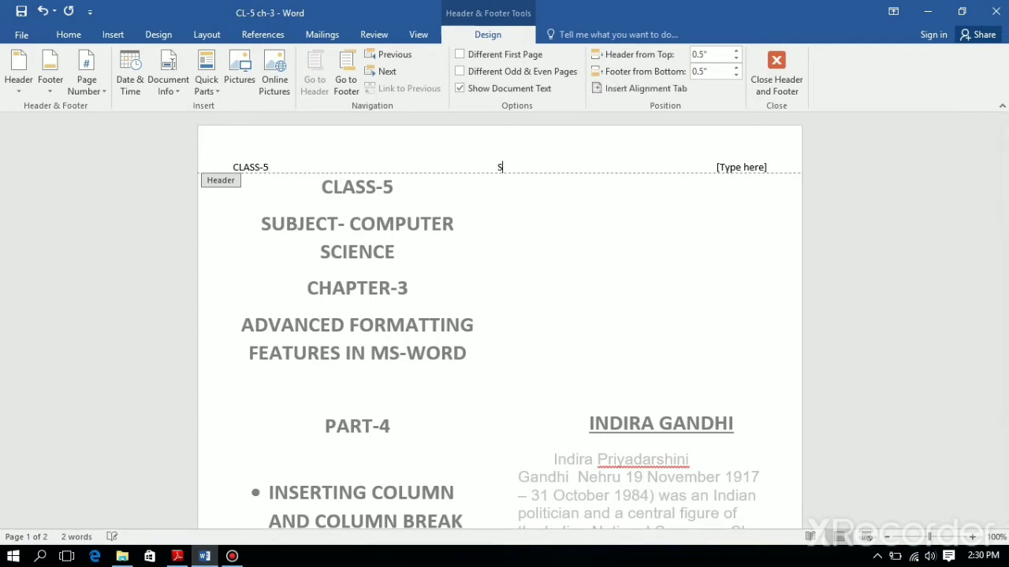
pyautogui.write('UBJECT')
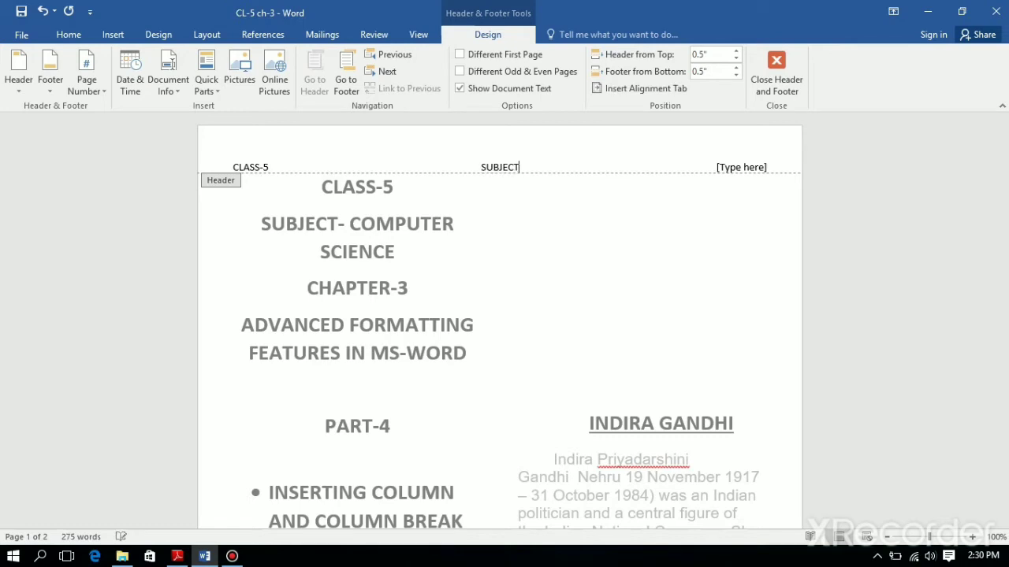
pyautogui.write('- COMPU')
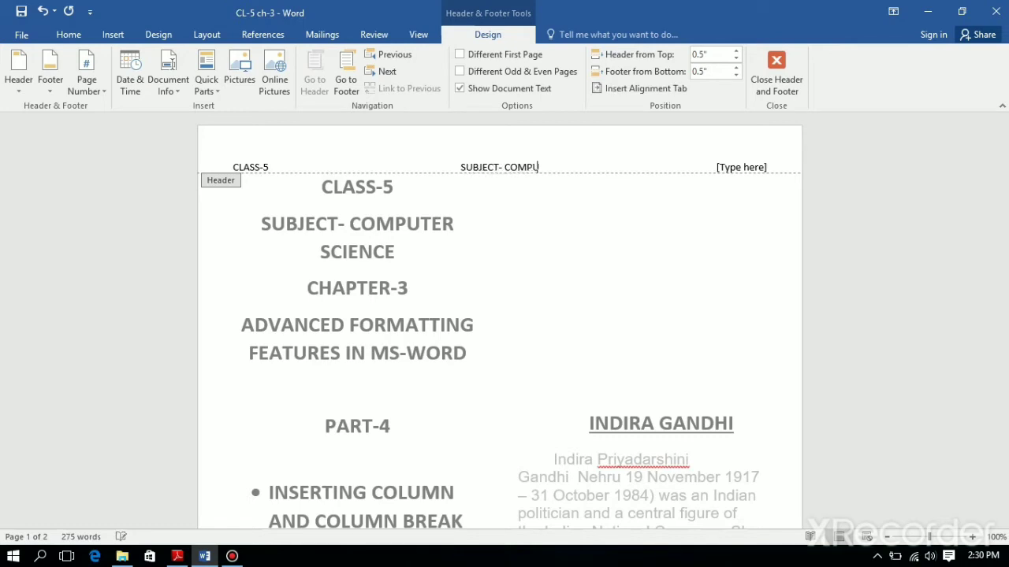
pyautogui.write('TER SCI')
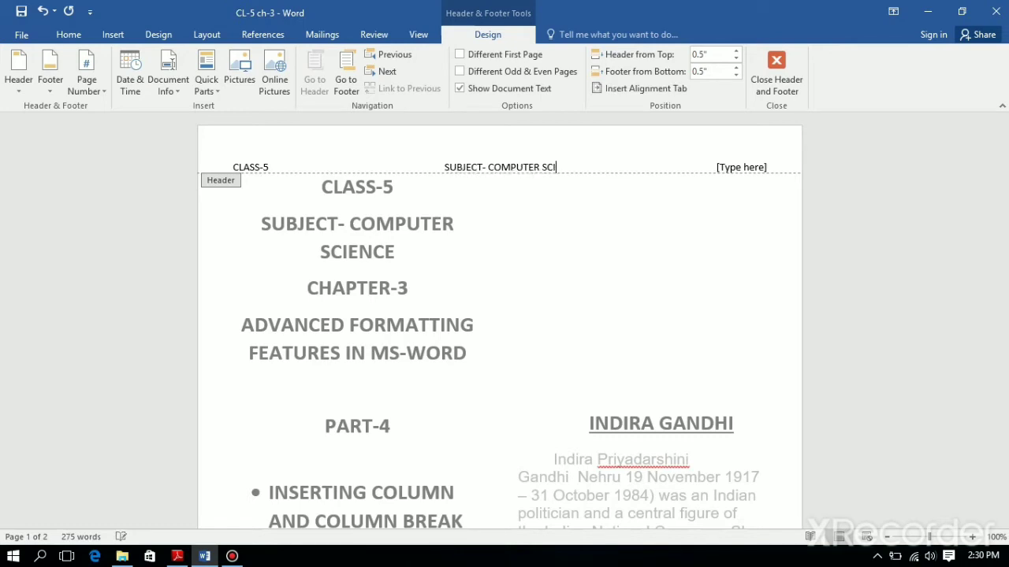
pyautogui.write('ENCE')
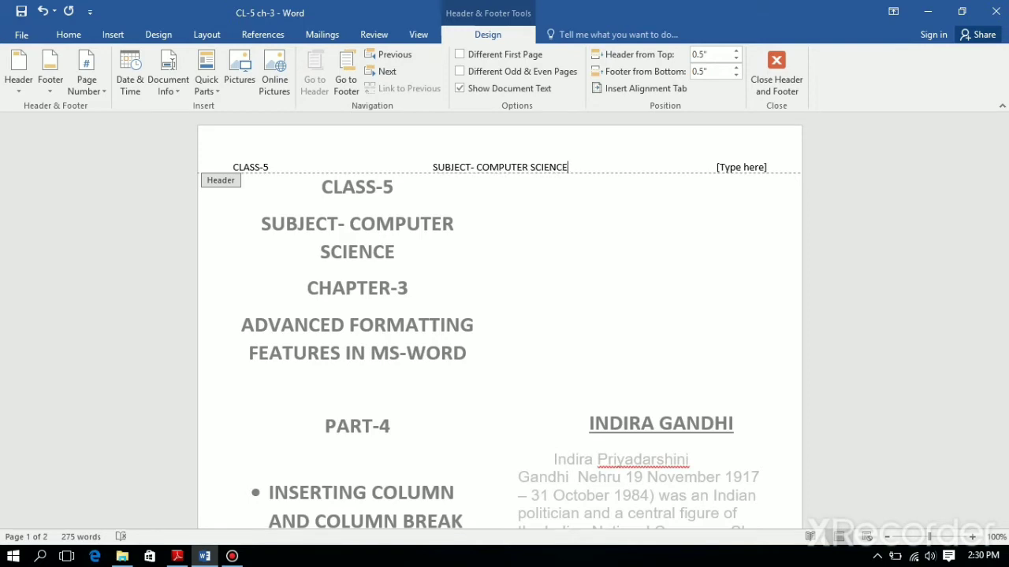
# Step: Replace the header's last placeholder with the date 03/05/2021 and return to the document body
pyautogui.click(741, 167)
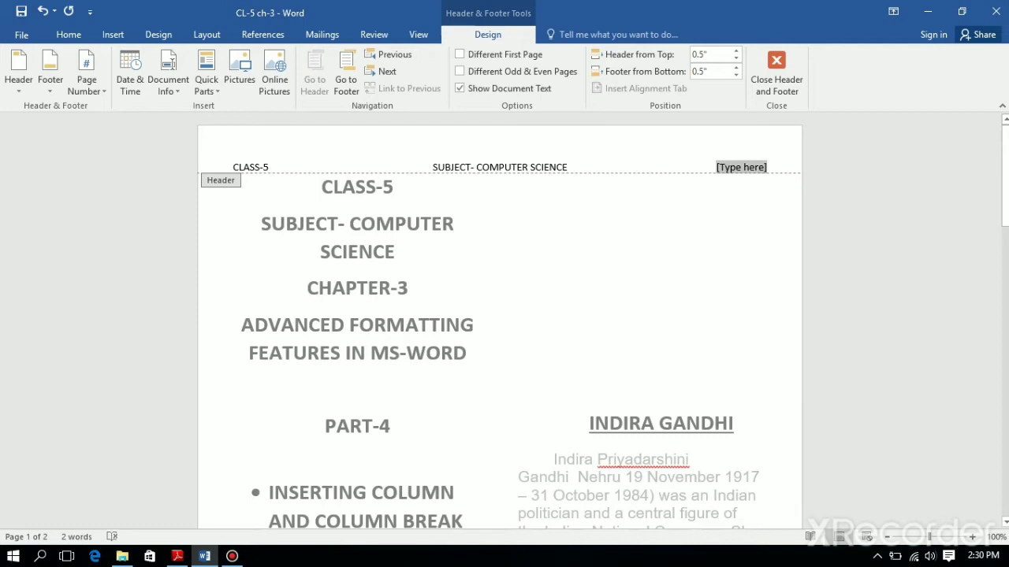
pyautogui.write('03/')
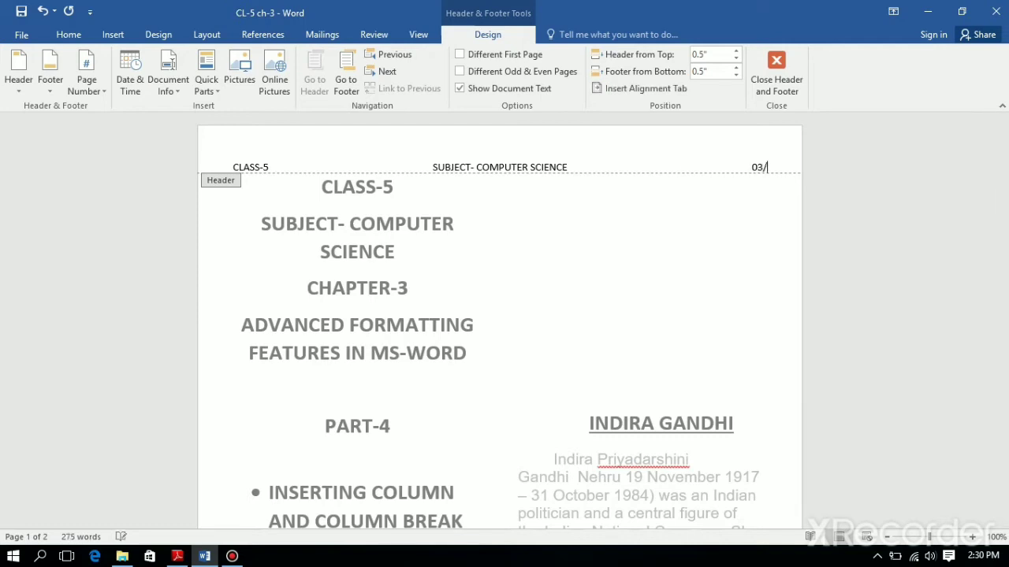
pyautogui.write('05/2021')
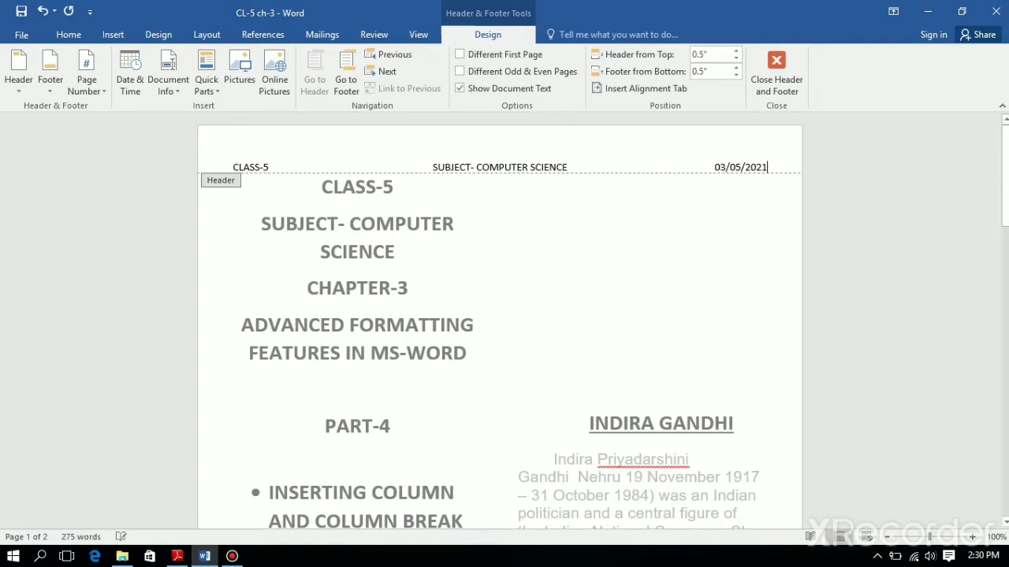
pyautogui.doubleClick(554, 270)
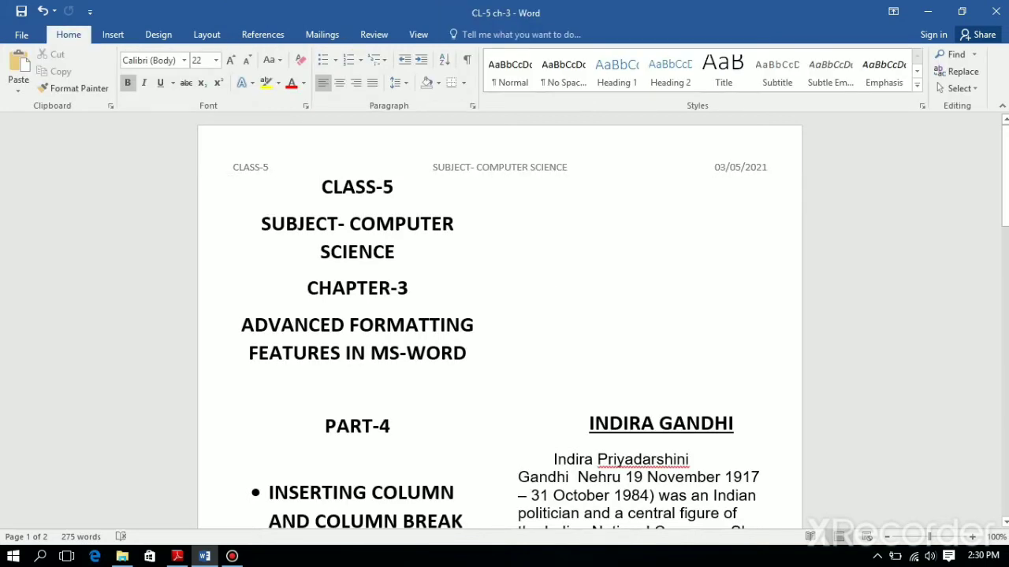
# Step: Examine how the header repeats on the first and second pages of the document
pyautogui.scroll(-5, 500, 316)
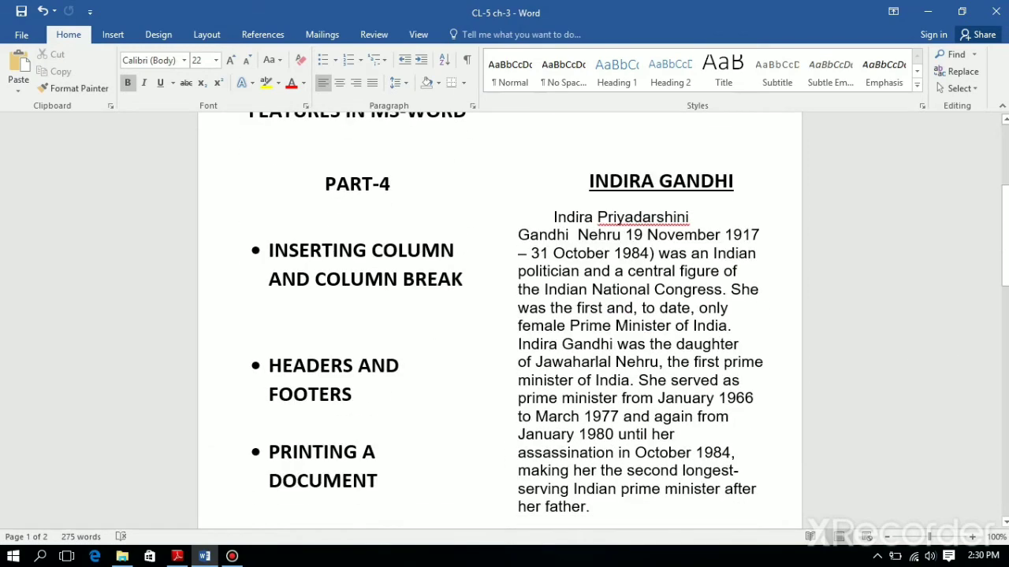
pyautogui.scroll(-8, 499, 315)
pyautogui.scroll(1, 499, 315)
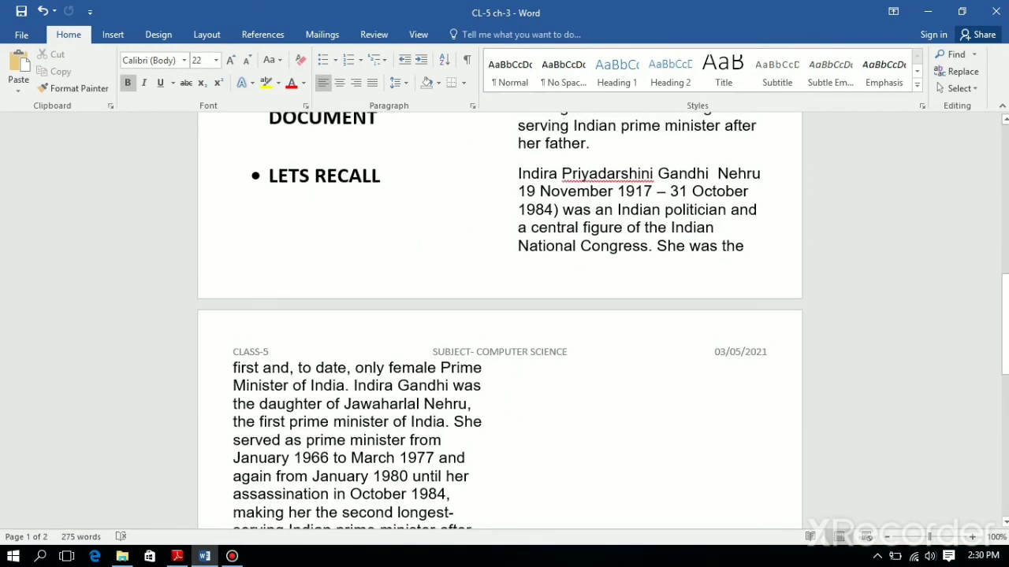
pyautogui.scroll(12, 618, 236)
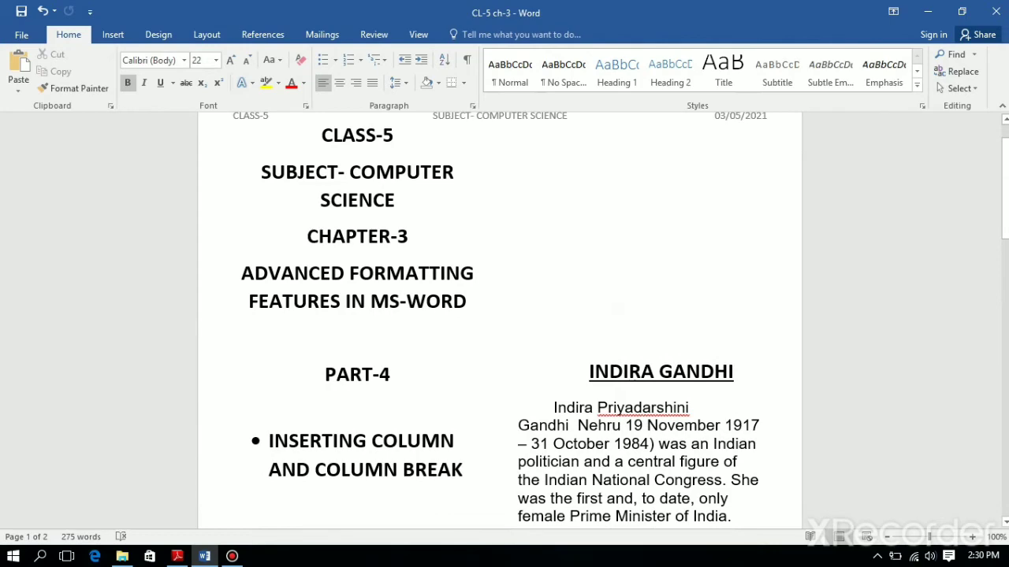
pyautogui.scroll(1, 619, 409)
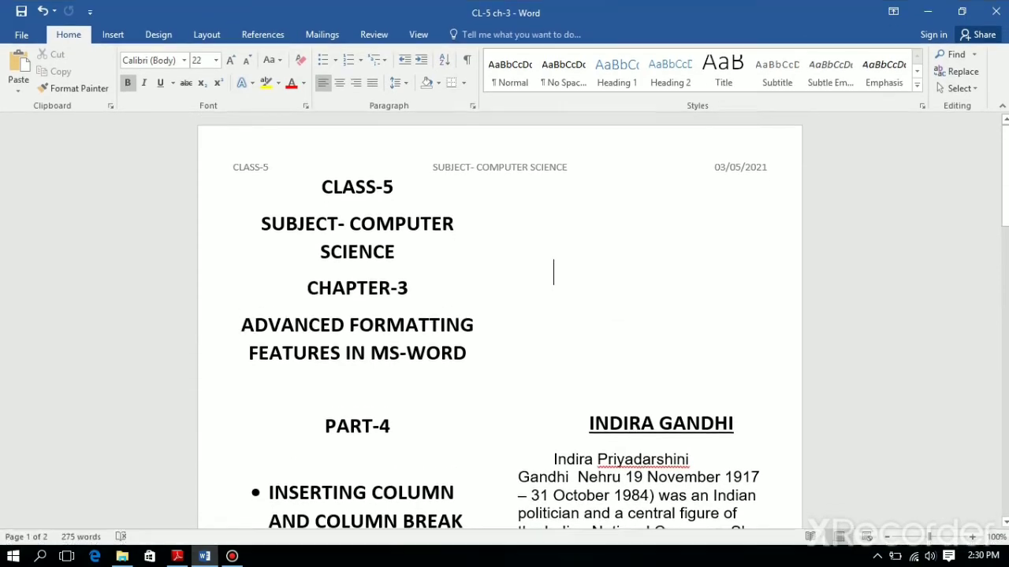
pyautogui.scroll(-13, 499, 323)
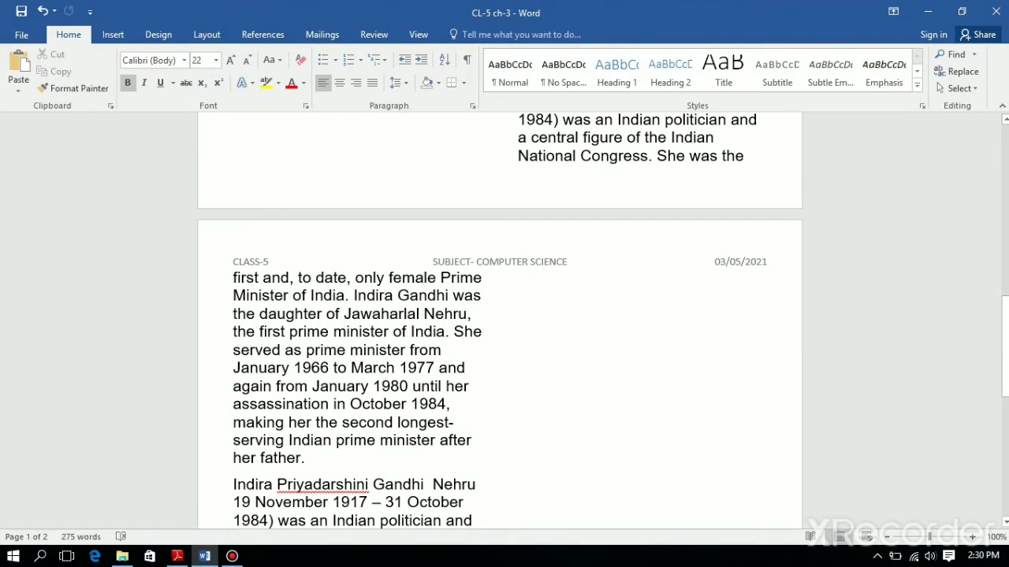
pyautogui.scroll(8, 500, 319)
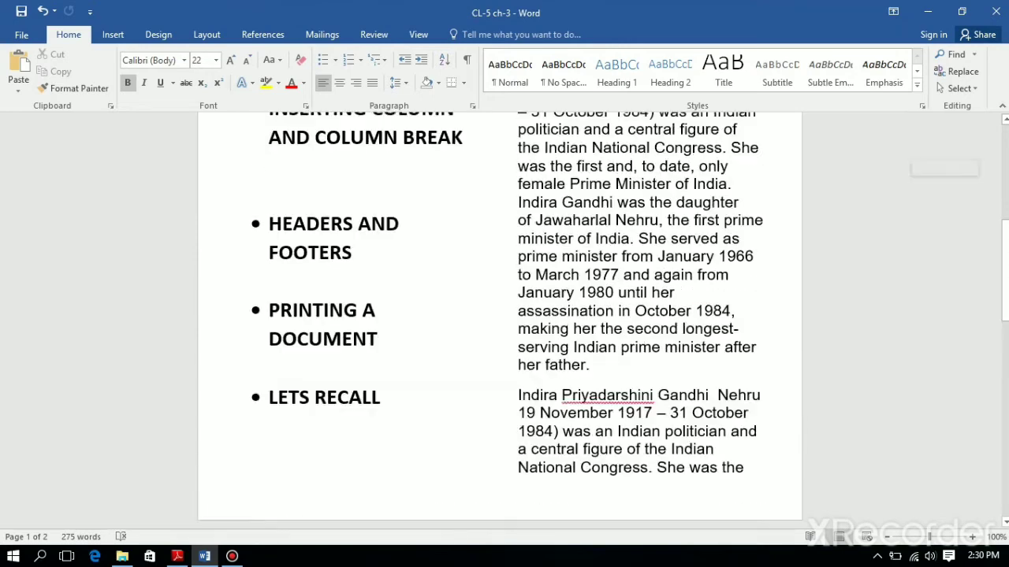
pyautogui.scroll(8, 499, 319)
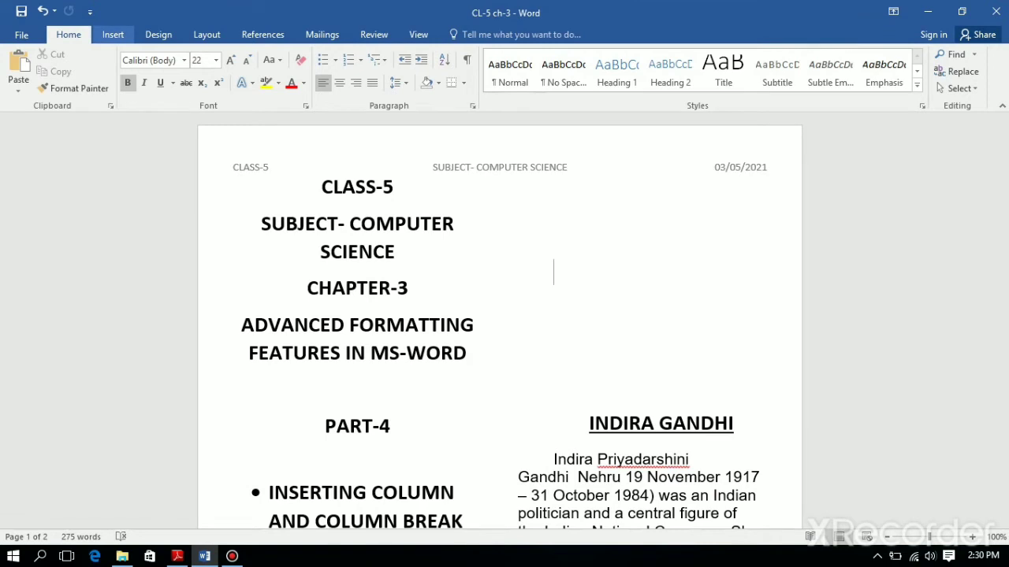
# Step: Insert a footer in the built-in Blank style reading PAGE-1, return to the body text and check the second page
pyautogui.click(112, 34)
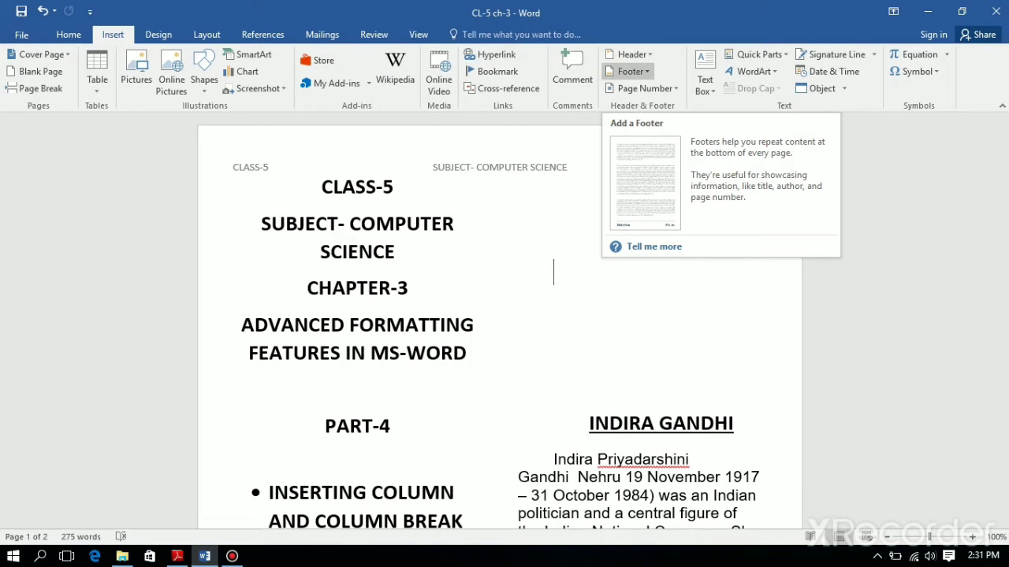
pyautogui.click(631, 70)
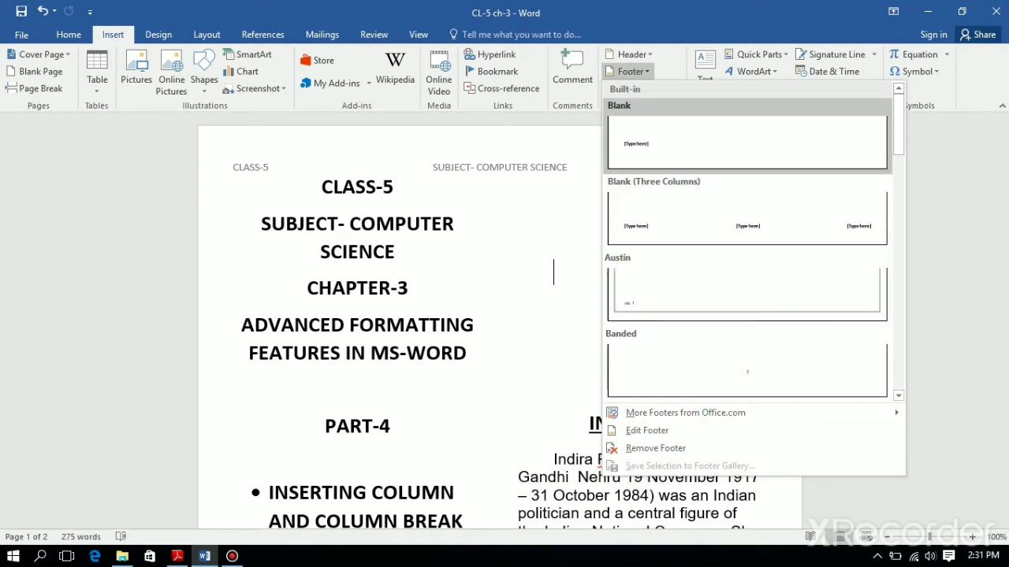
pyautogui.click(747, 142)
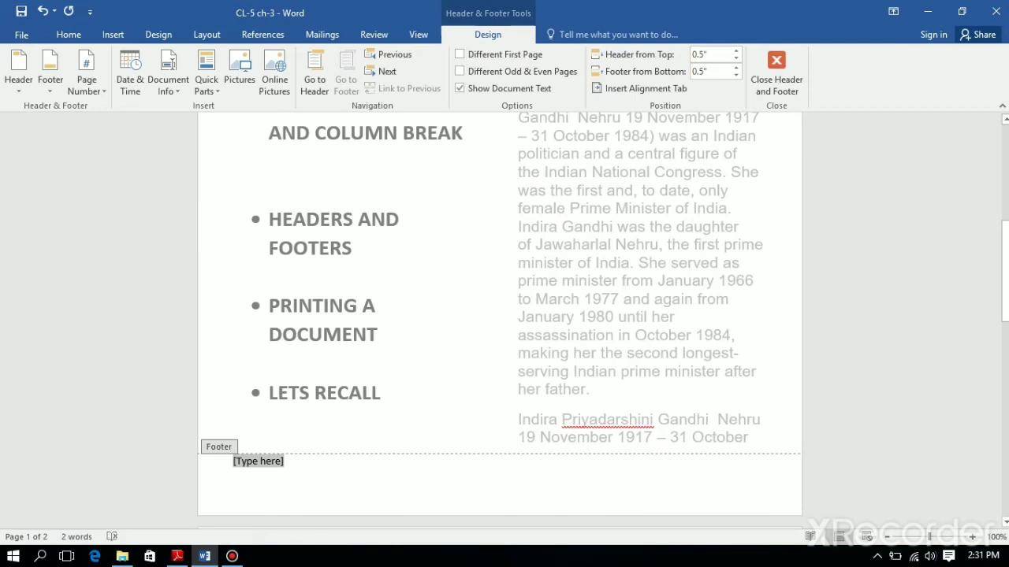
pyautogui.write('P')
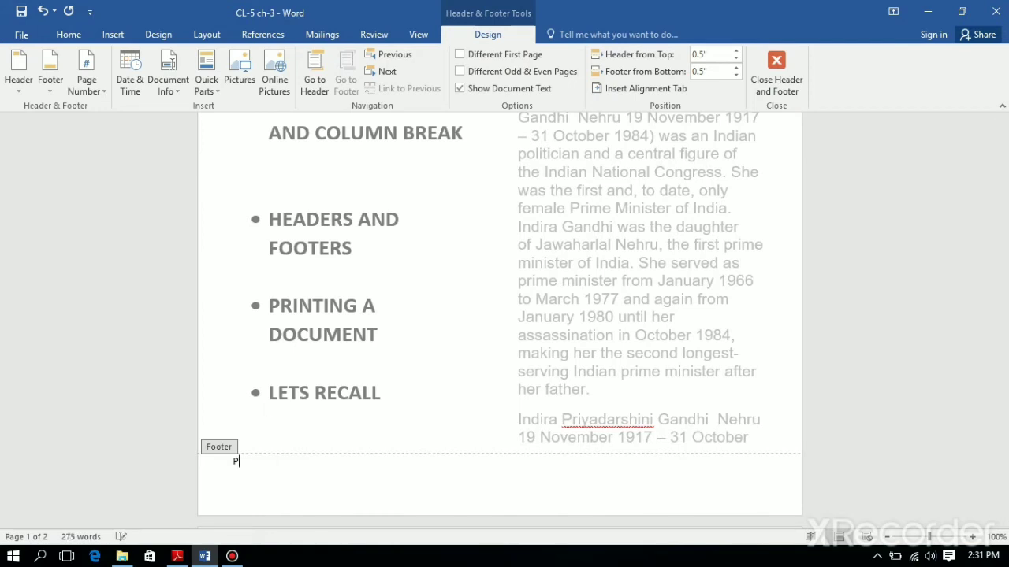
pyautogui.write('AGE-1')
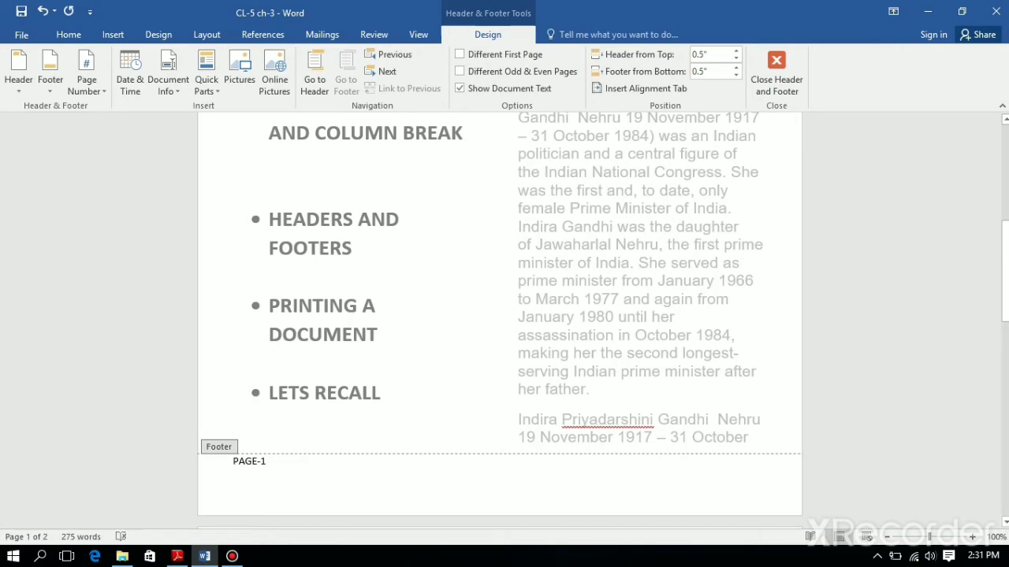
pyautogui.doubleClick(380, 335)
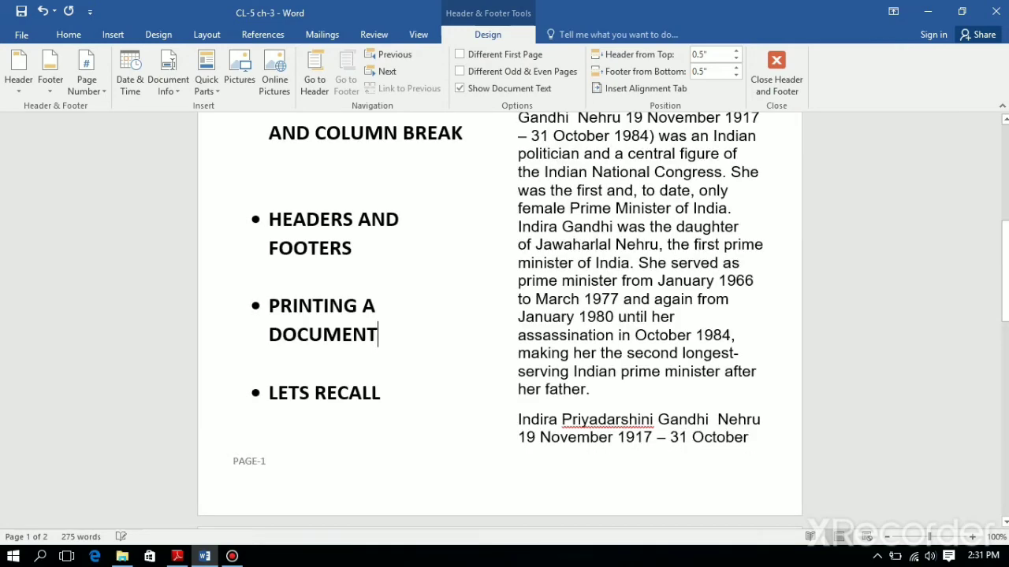
pyautogui.scroll(-10, 500, 316)
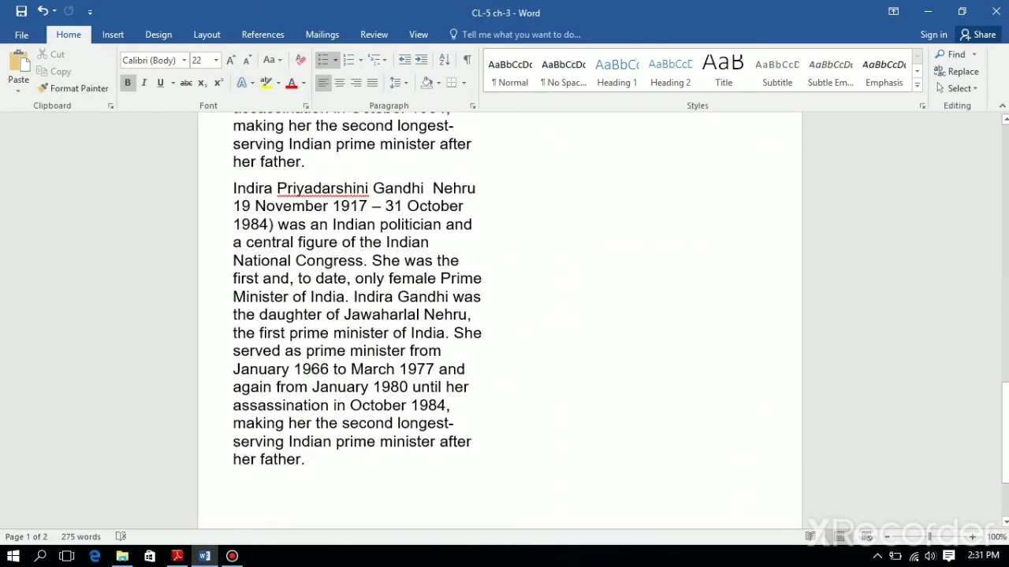
pyautogui.scroll(-3, 501, 315)
pyautogui.scroll(5, 500, 315)
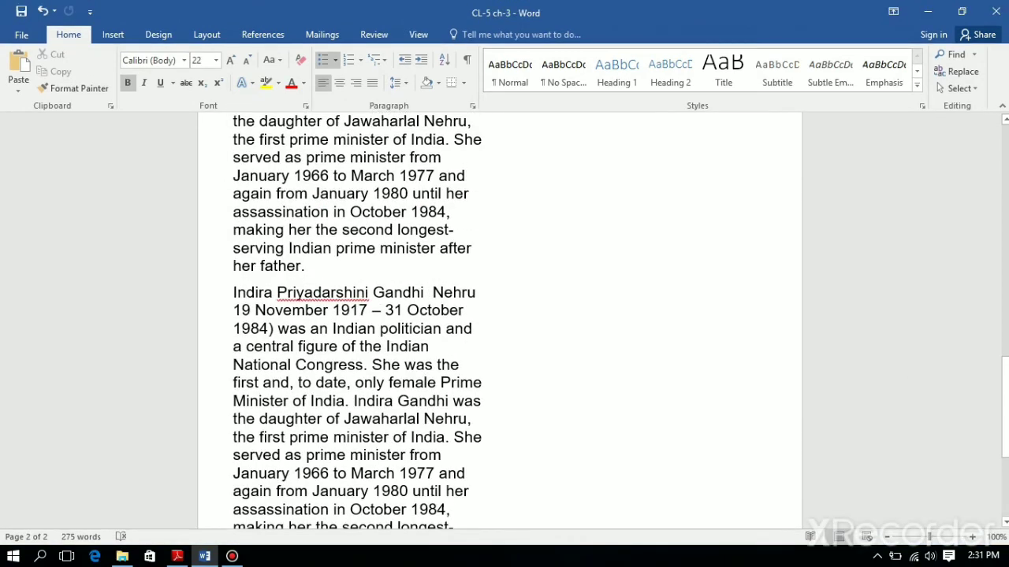
pyautogui.scroll(5, 302, 292)
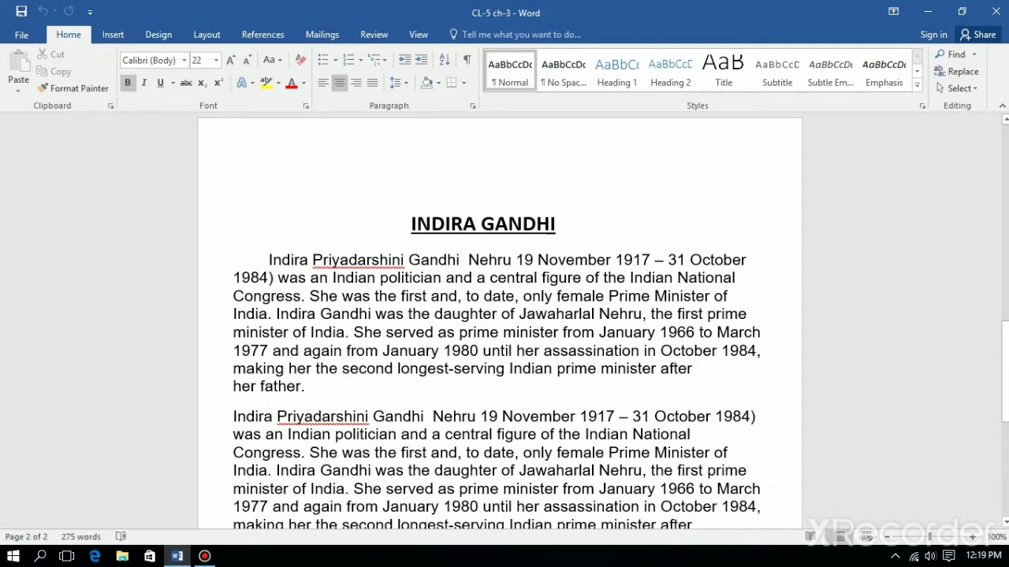
# Step: Open the print settings for the document and set the number of copies to 5
pyautogui.scroll(-1, 500, 320)
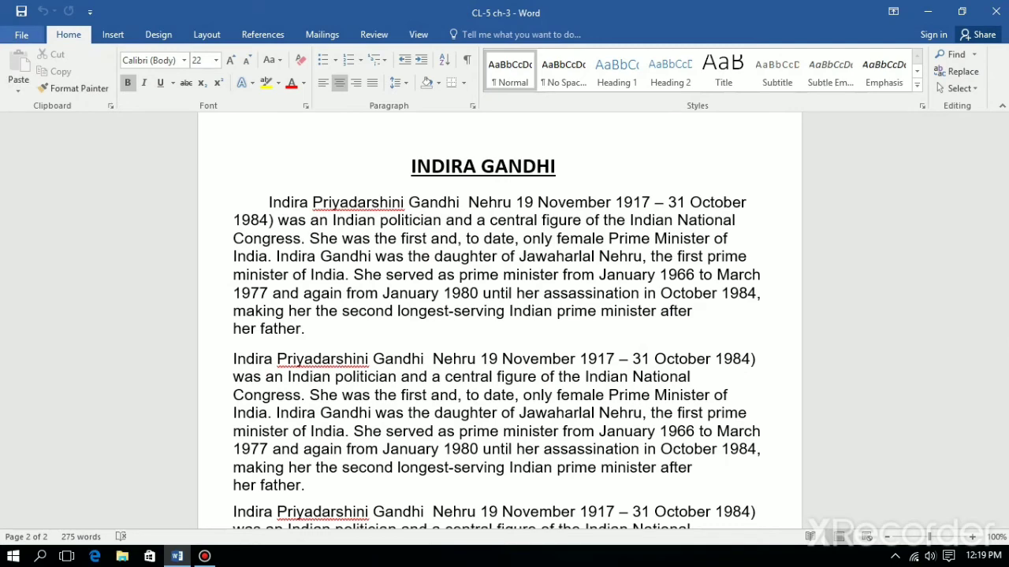
pyautogui.click(21, 34)
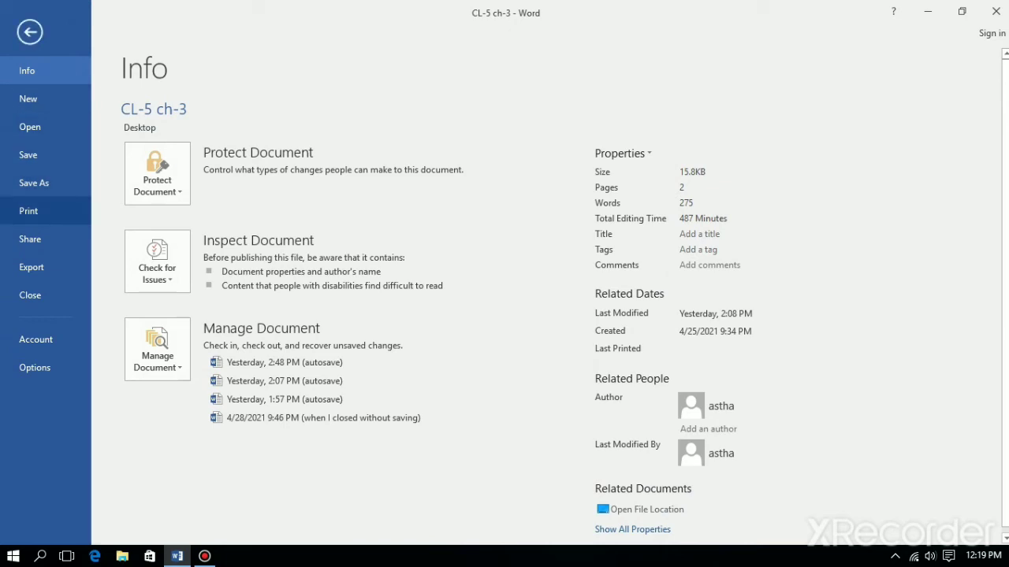
pyautogui.click(29, 211)
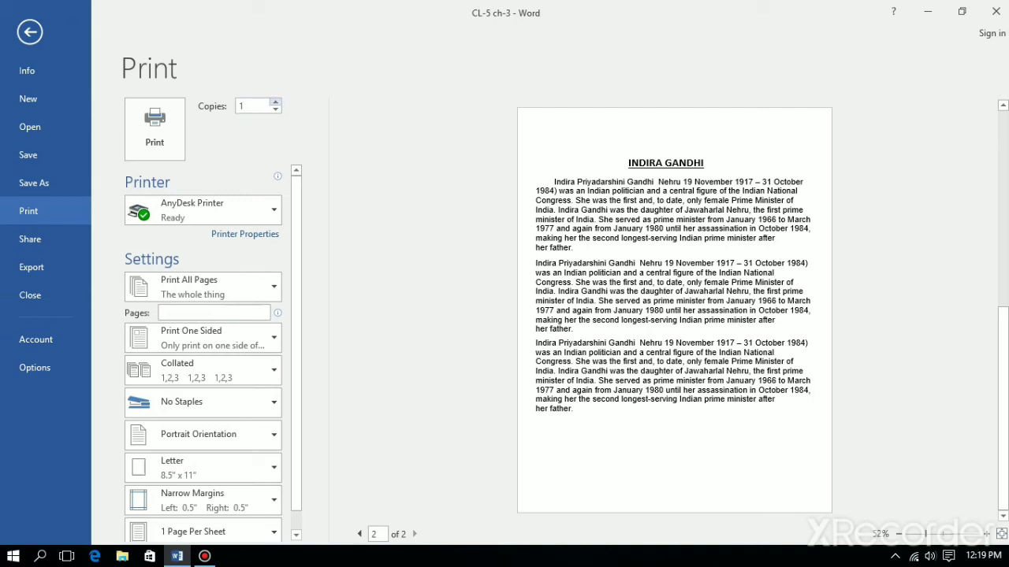
pyautogui.click(275, 102)
pyautogui.click(275, 102)
pyautogui.click(275, 102)
pyautogui.click(275, 103)
pyautogui.click(275, 102)
pyautogui.click(275, 102)
pyautogui.click(275, 110)
pyautogui.click(275, 110)
pyautogui.click(275, 110)
pyautogui.click(250, 106)
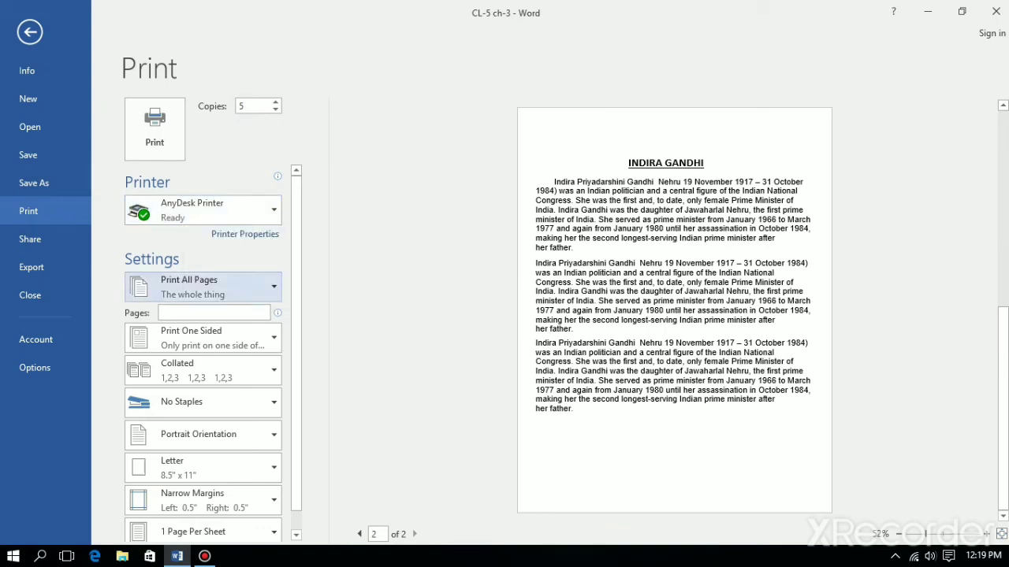
# Step: Look over the available printers, keep AnyDesk Printer selected and print the document
pyautogui.moveTo(278, 313)
pyautogui.click(204, 209)
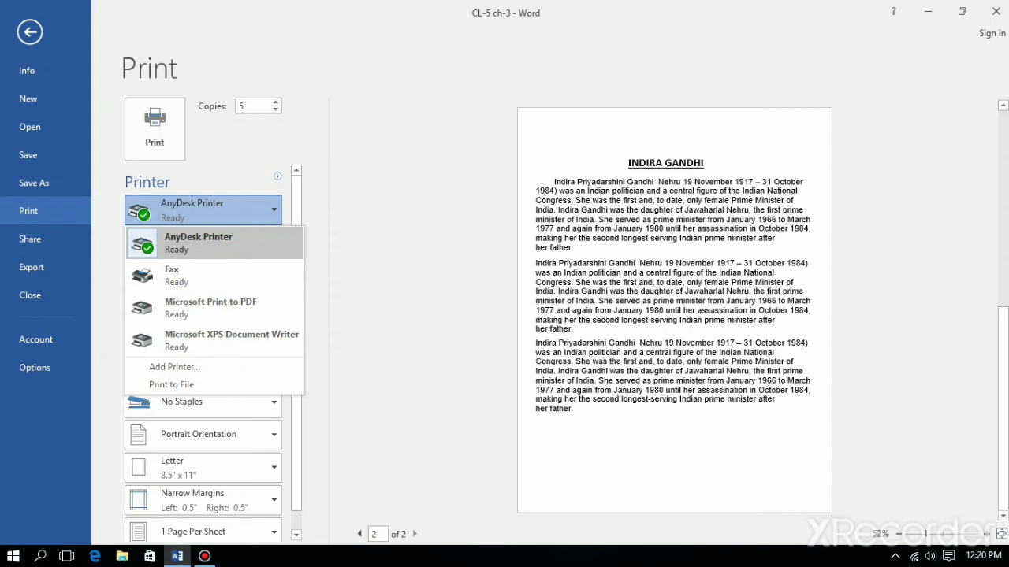
pyautogui.click(213, 210)
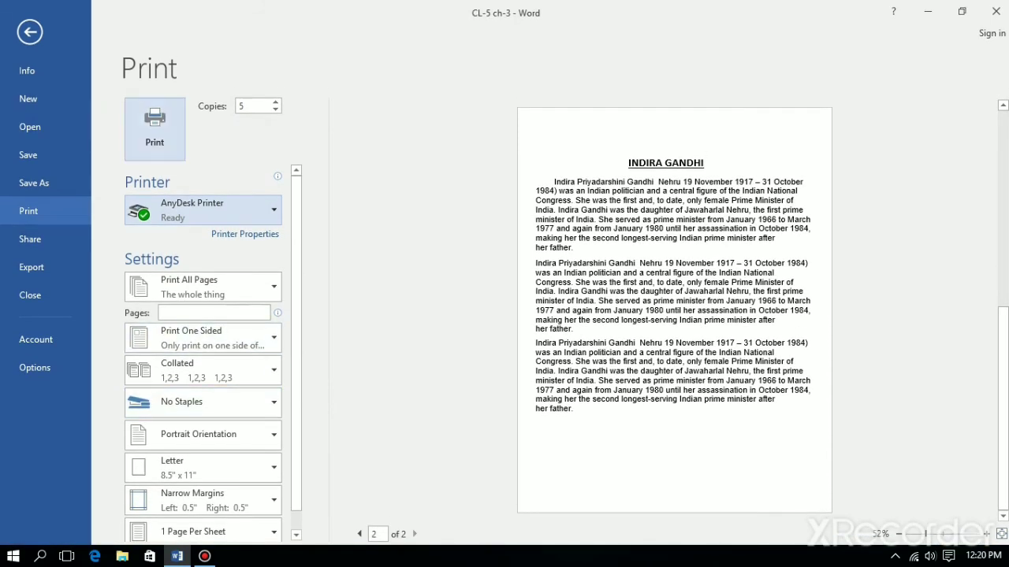
pyautogui.click(155, 129)
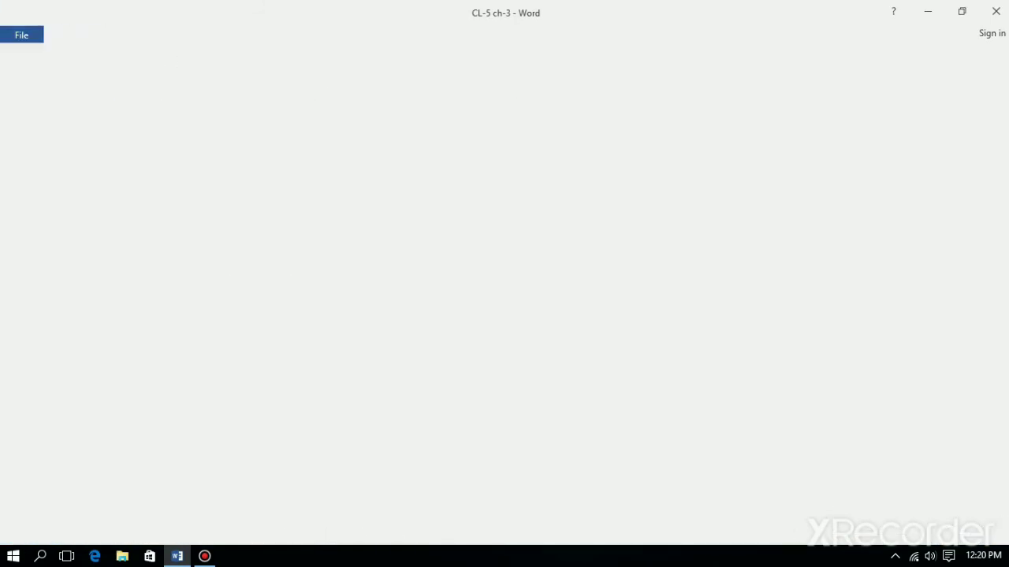